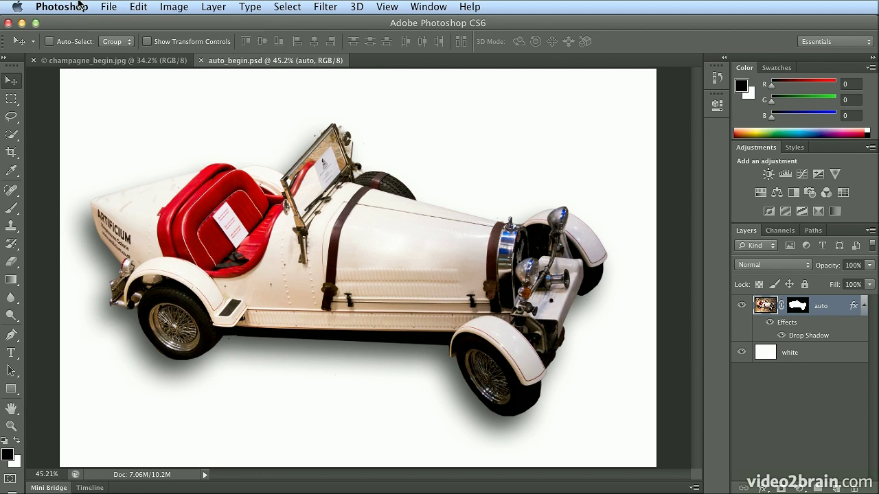
Step: Place belly_logo_black_red.ai into the car image, bringing up its Place PDF import options
left_click(109, 8)
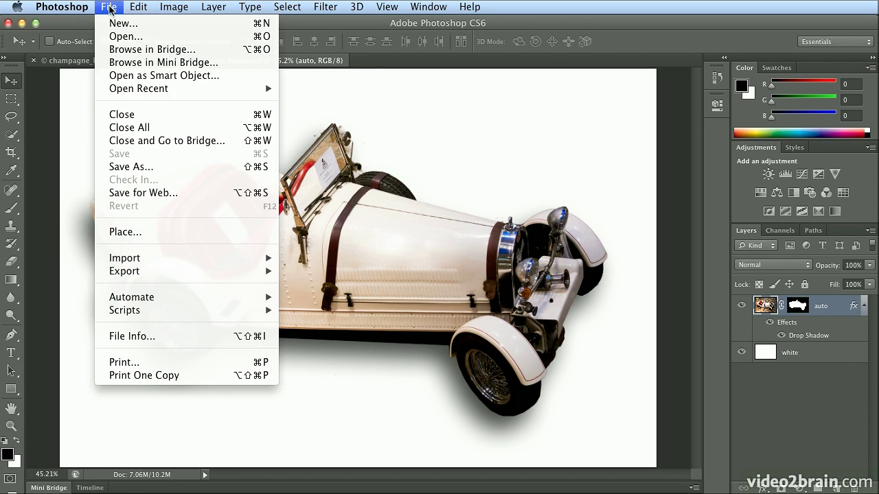
left_click(166, 236)
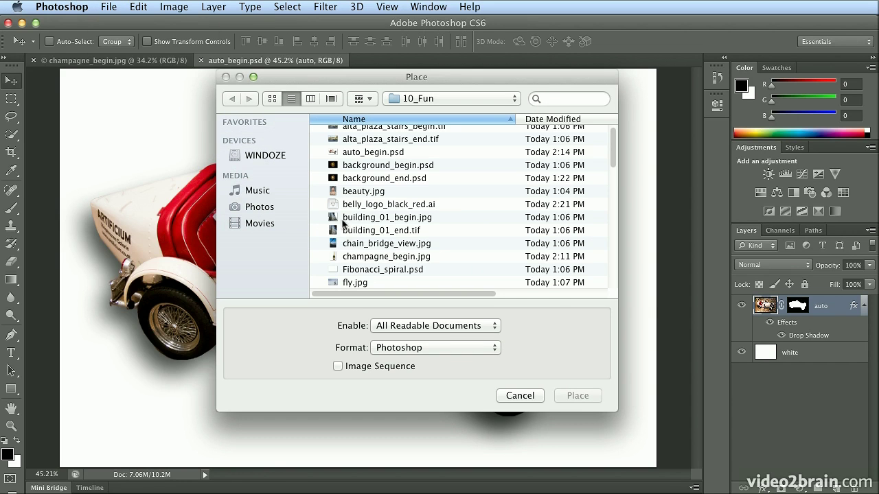
left_click(333, 210)
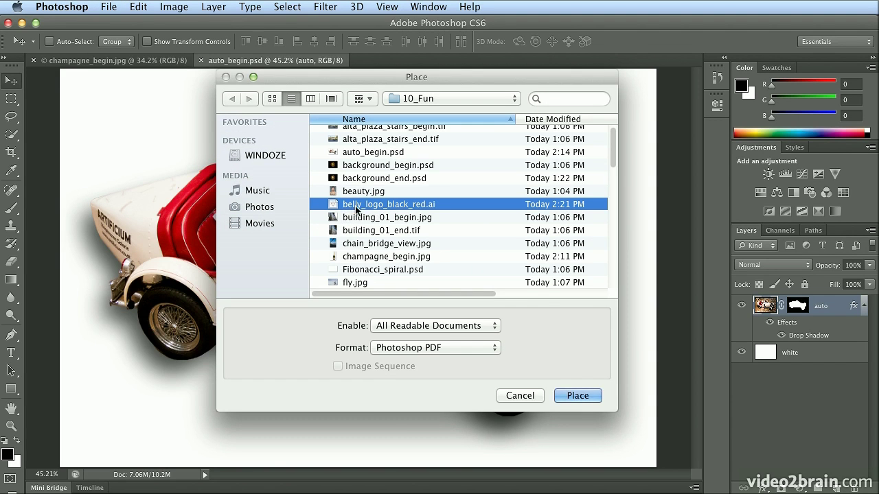
left_click(562, 394)
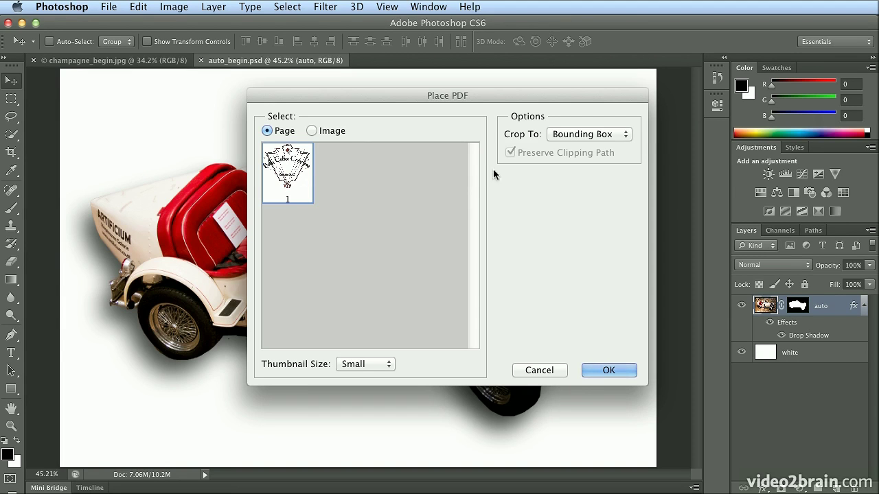
Step: Accept the import, scale the logo to about 15%, rotate it about 9° to match the hood, and commit
left_click(602, 371)
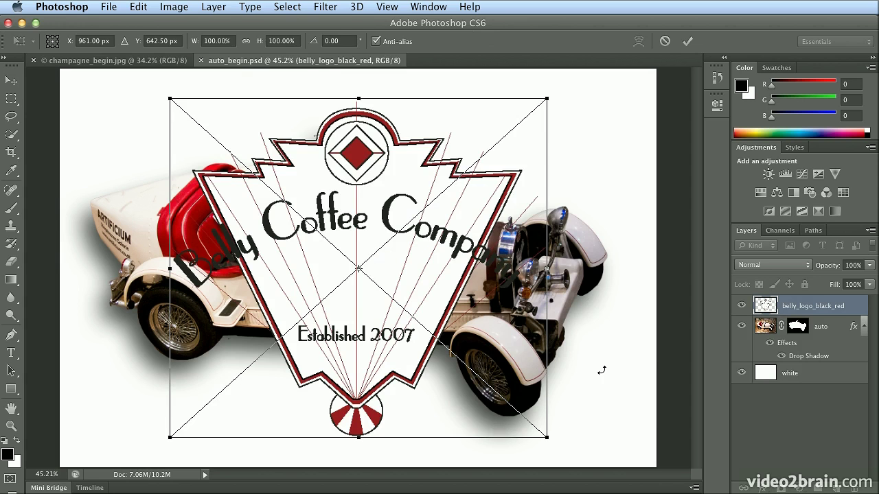
left_click_drag(546, 99, 400, 236)
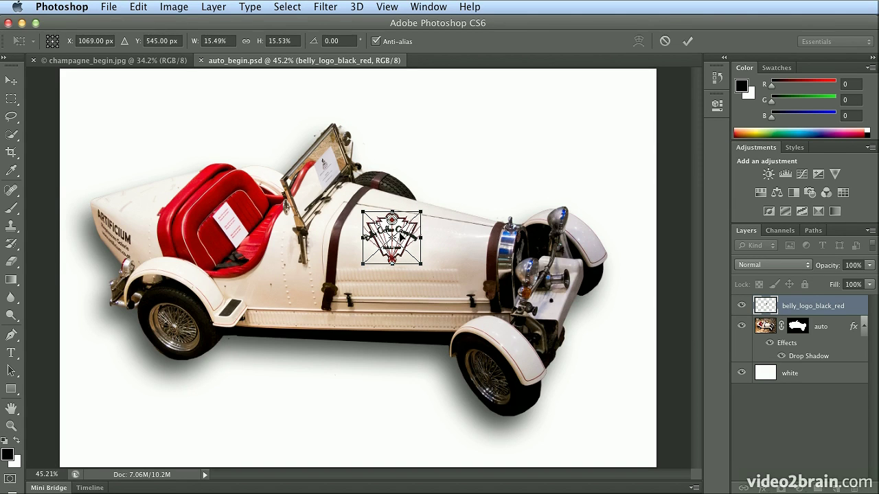
key("super+1")
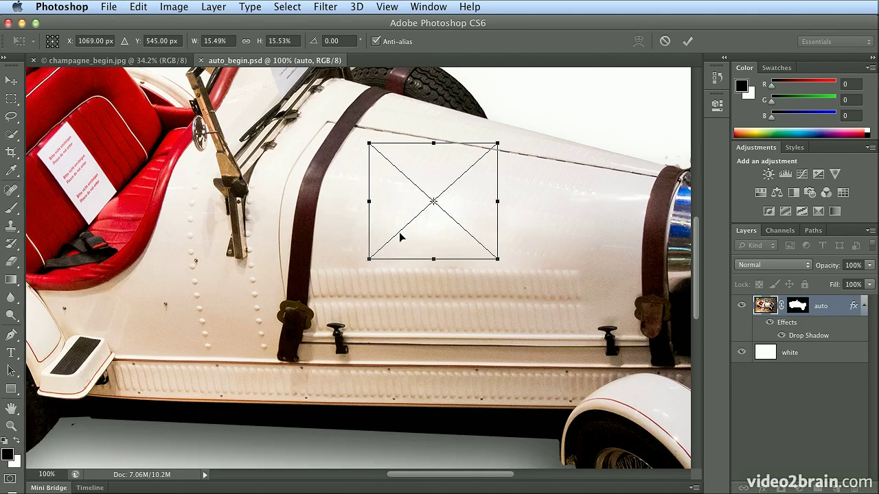
key("super+plus")
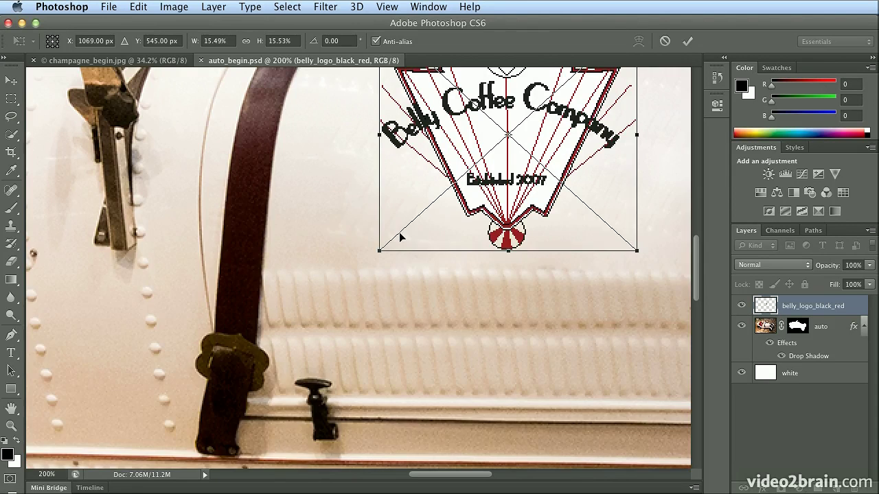
scroll(400, 237, "up", 4)
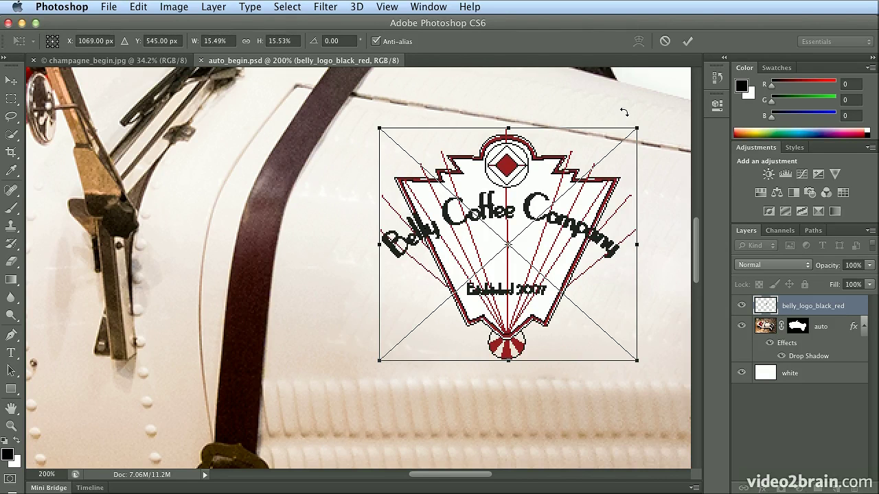
left_click_drag(636, 108, 657, 122)
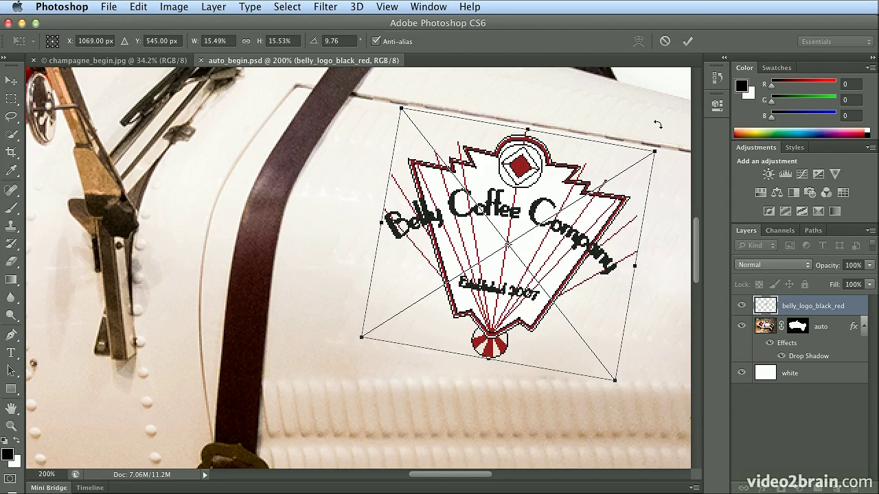
key("Return")
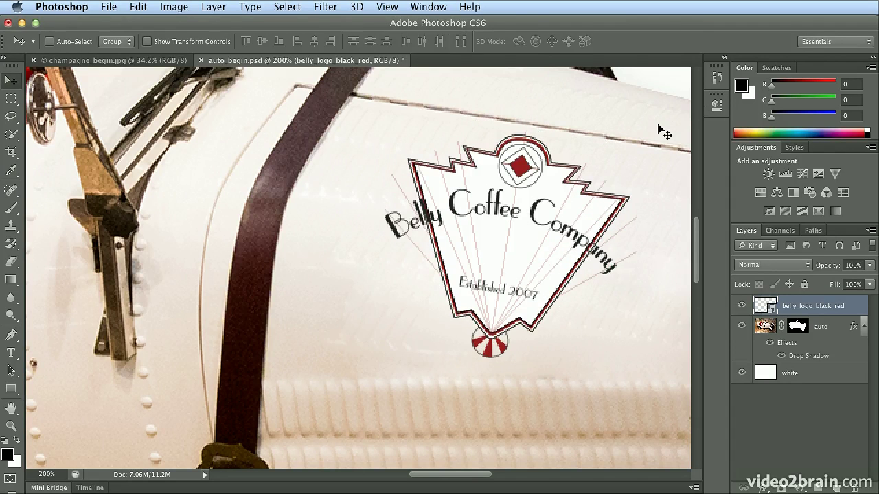
key("super+minus")
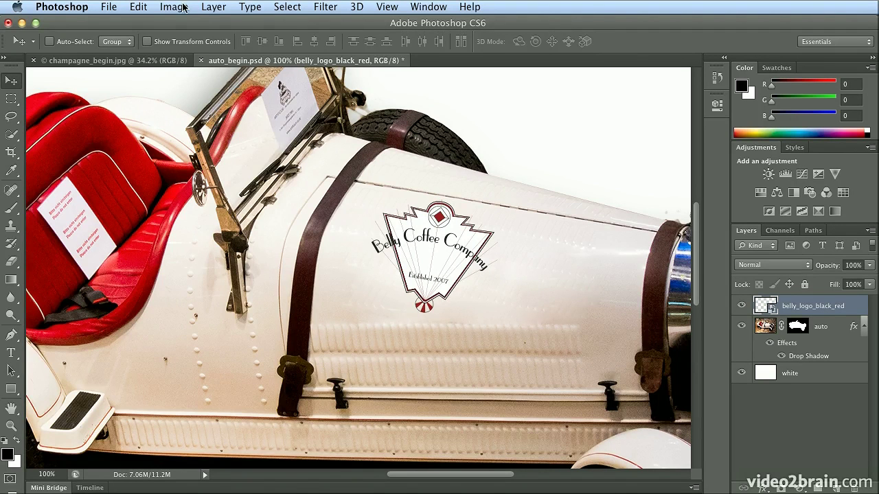
Step: Rasterize the belly_logo_black_red smart object layer, then bring up Edit > Transform
left_click(140, 7)
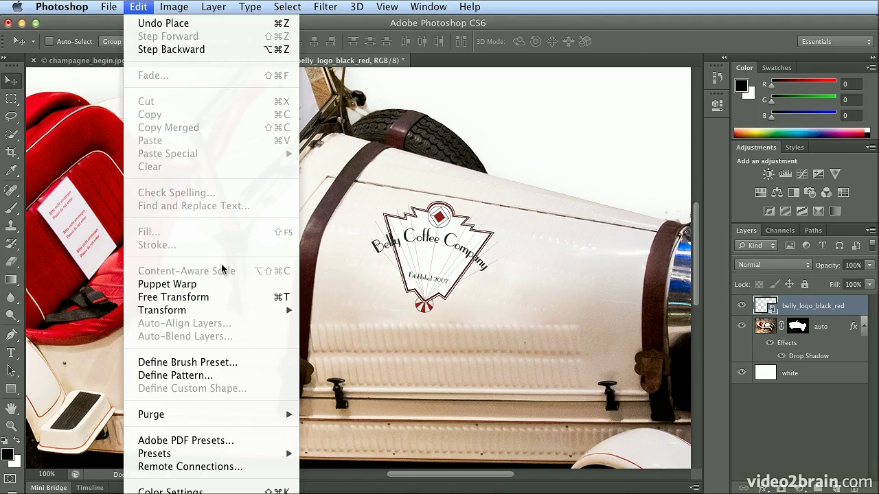
mouse_move(220, 315)
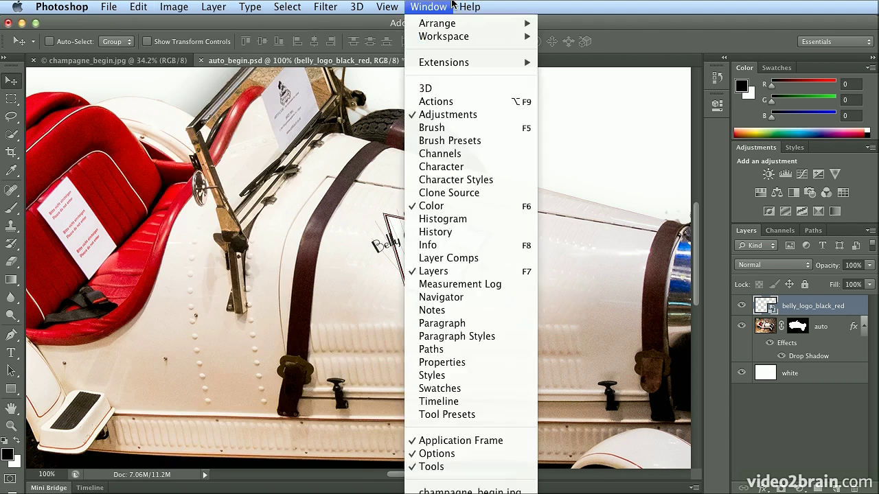
left_click(453, 6)
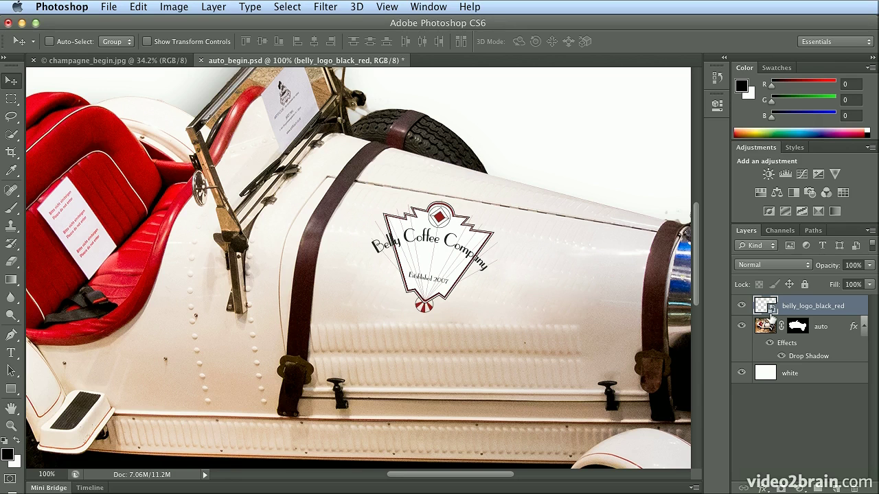
left_click(212, 7)
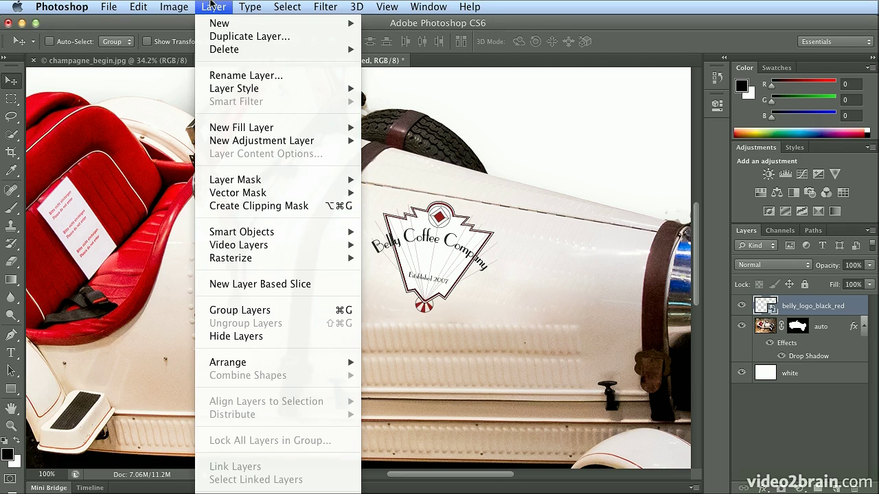
mouse_move(300, 258)
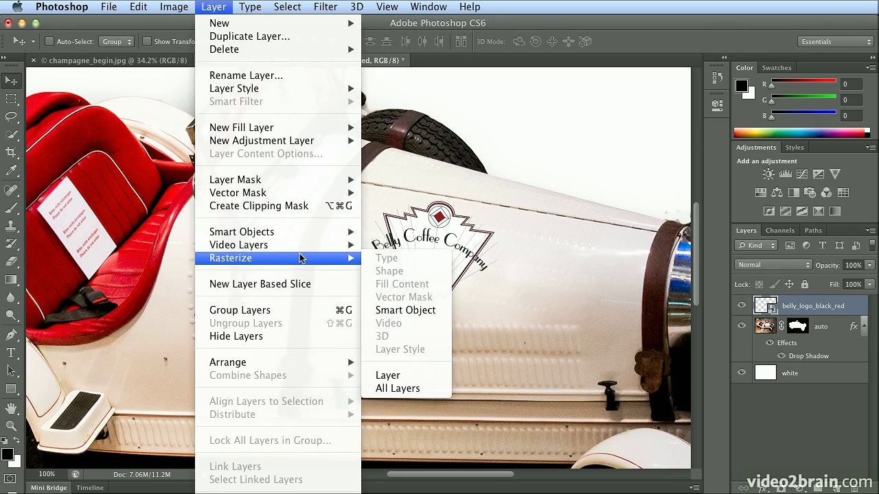
left_click(405, 310)
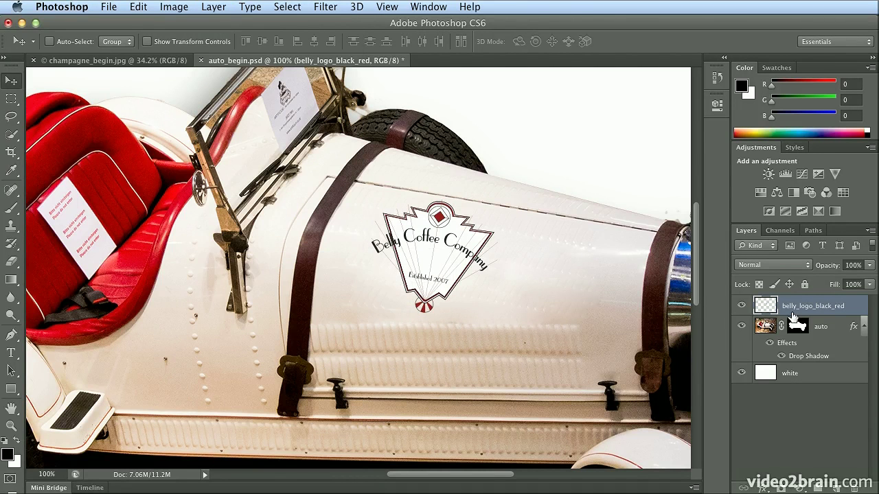
left_click(140, 7)
mouse_move(213, 313)
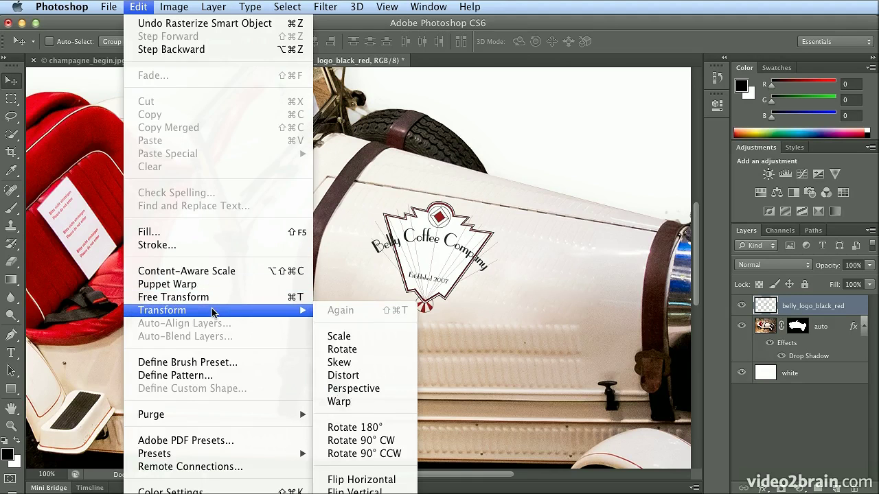
Step: Warp the logo with the Bulge style, reduce the bend to 11.9%, and commit
left_click(374, 408)
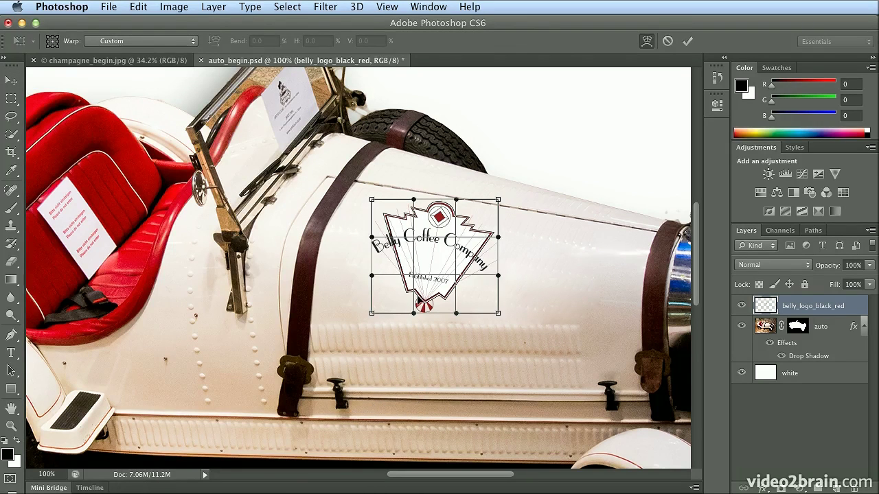
left_click_drag(413, 238, 464, 235)
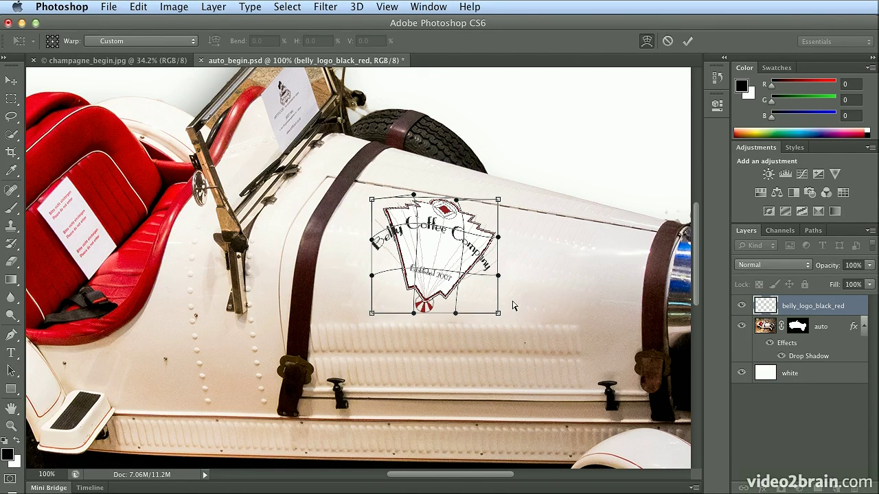
left_click(179, 43)
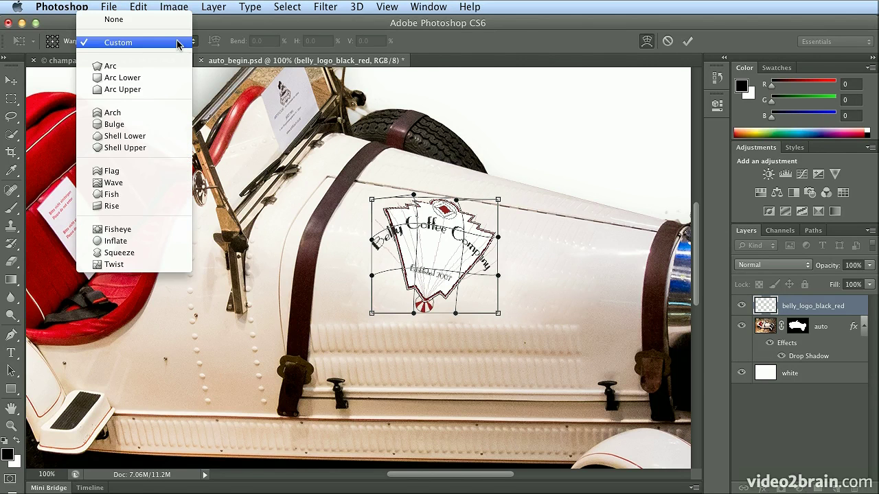
left_click(165, 127)
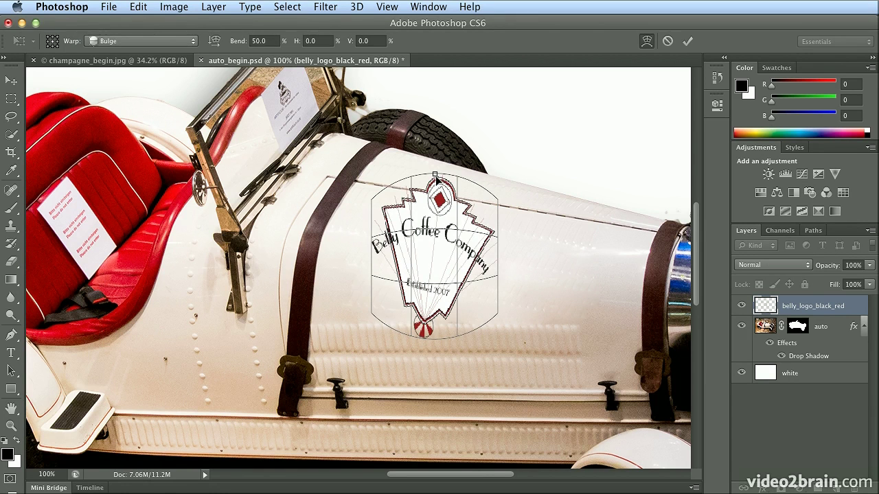
left_click_drag(435, 177, 438, 197)
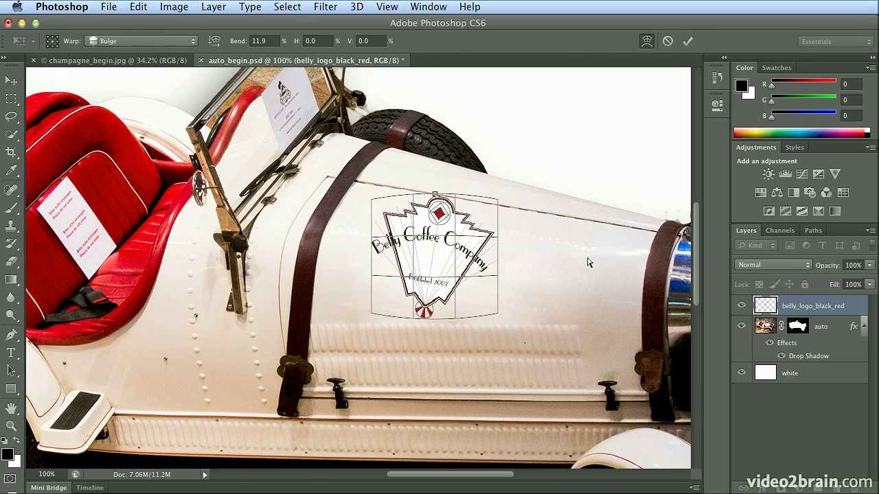
key("Return")
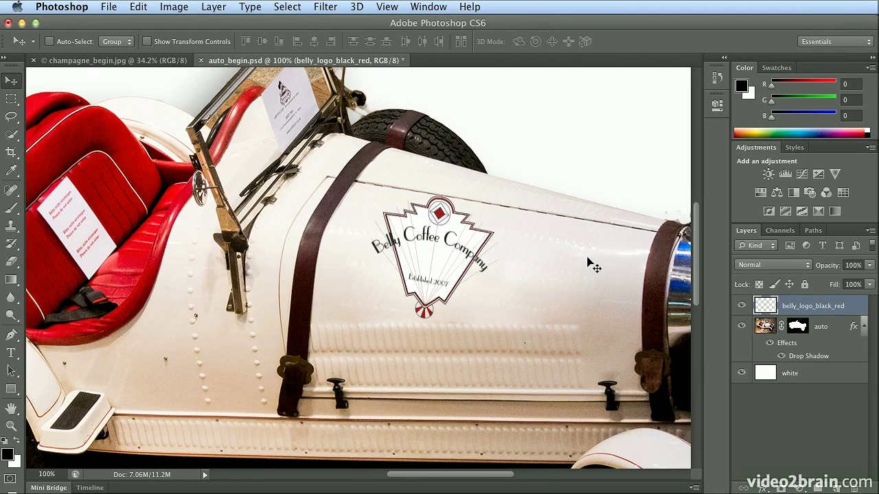
Step: Free-transform the warped logo down to about 91.3% and nudge it higher on the hood
key("ctrl+z")
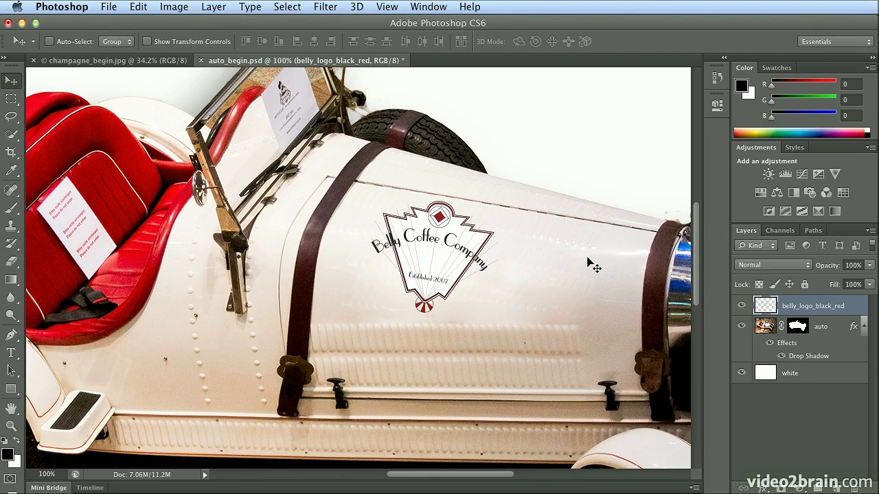
key("ctrl+z")
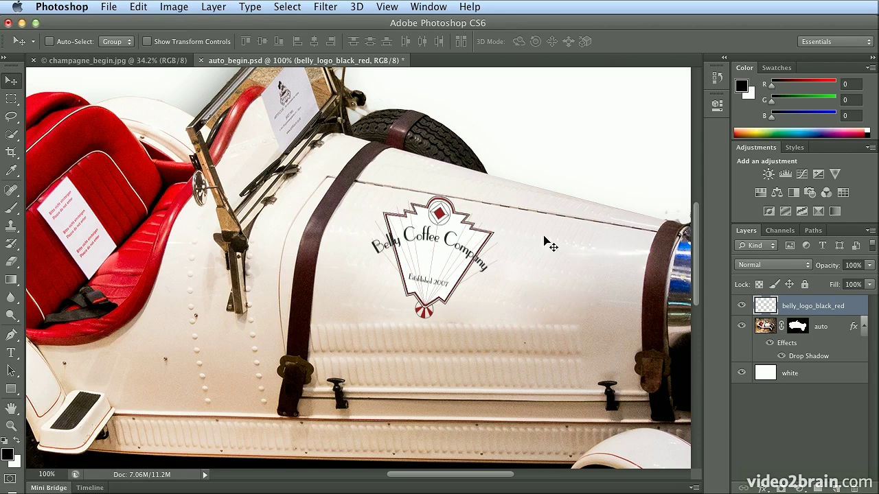
left_click(147, 9)
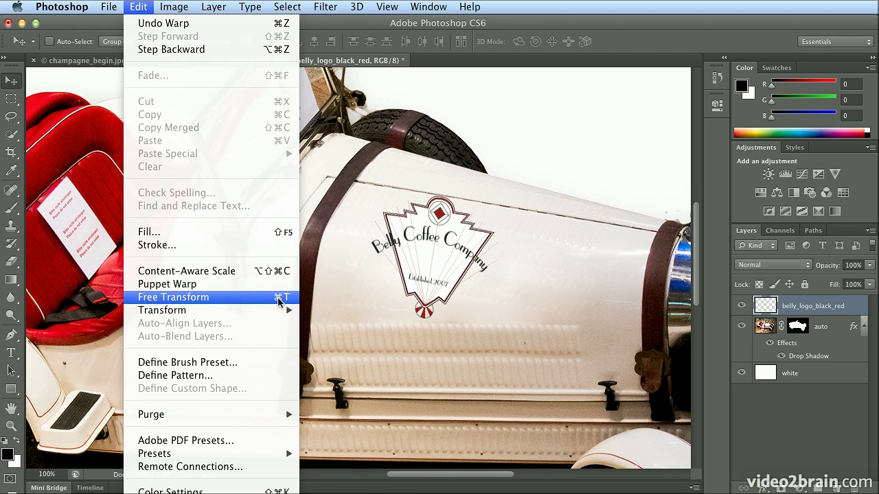
left_click(279, 298)
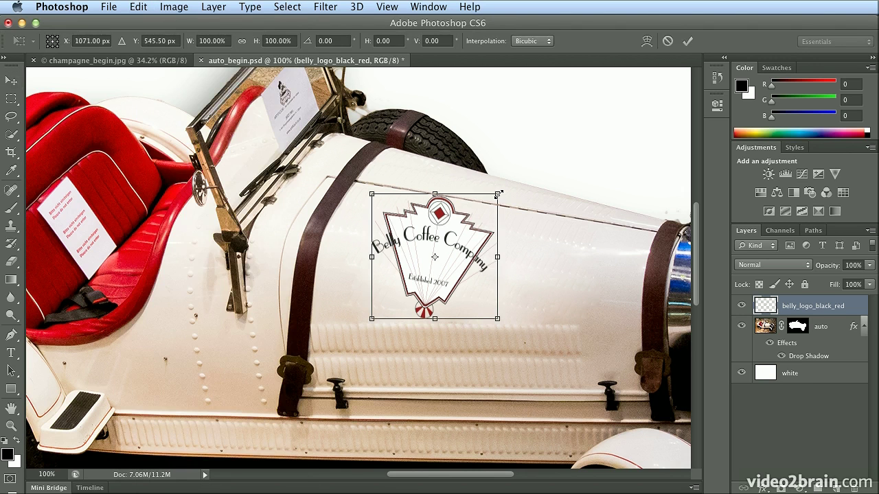
left_click_drag(498, 195, 488, 206)
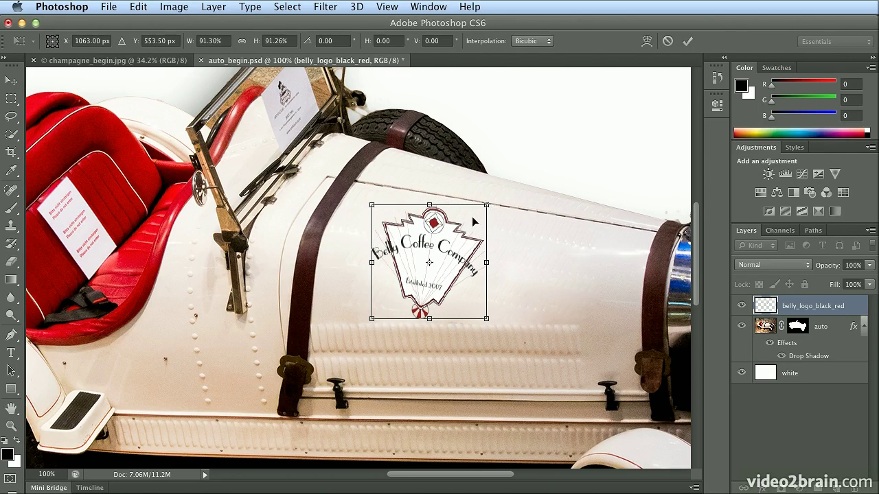
left_click_drag(456, 230, 457, 224)
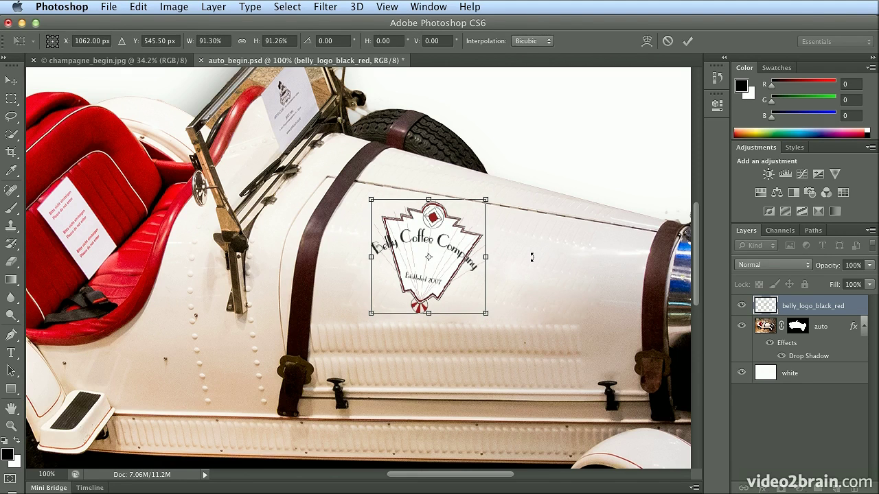
key("Return")
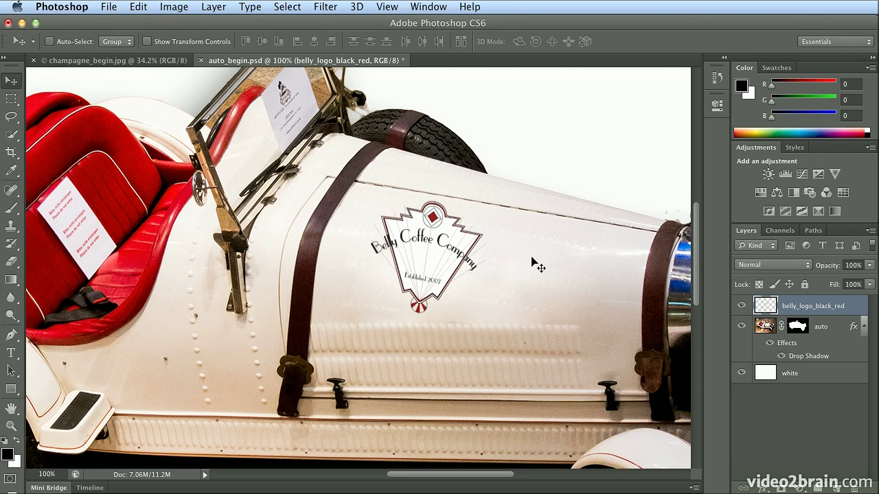
Step: Set the logo layer's blend mode to Multiply
key("super+0")
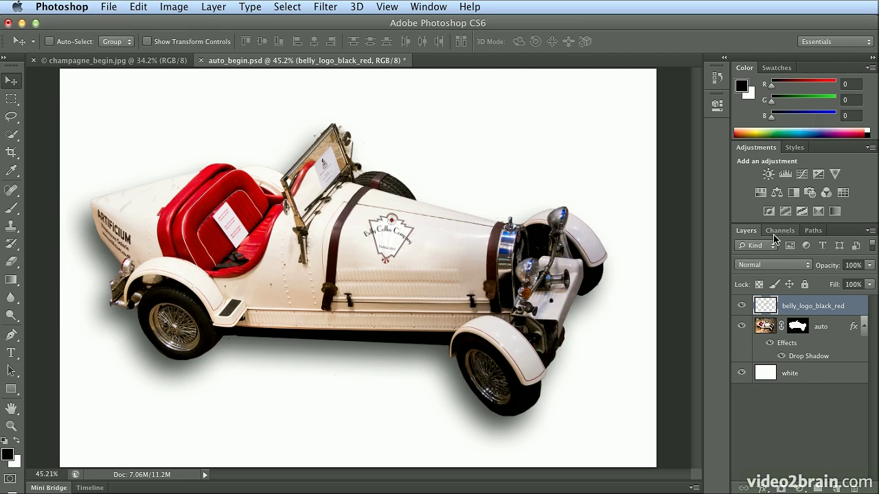
left_click(779, 266)
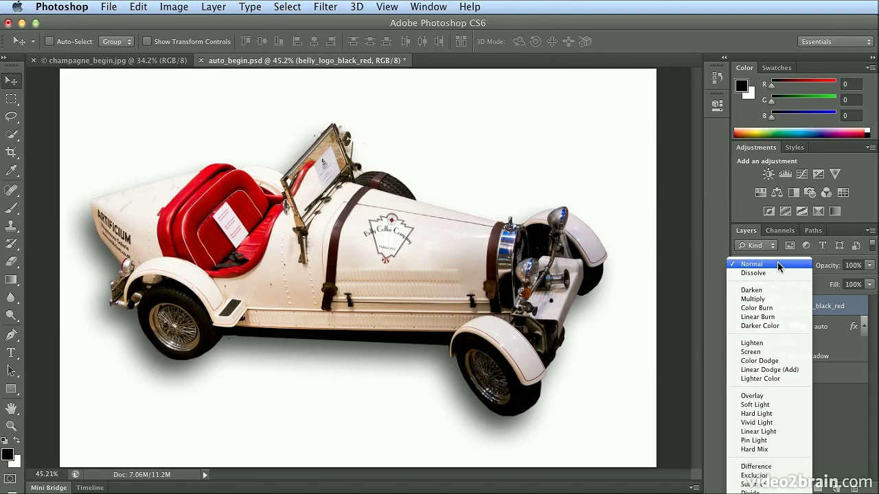
left_click(778, 298)
key("super+plus")
key("super+plus")
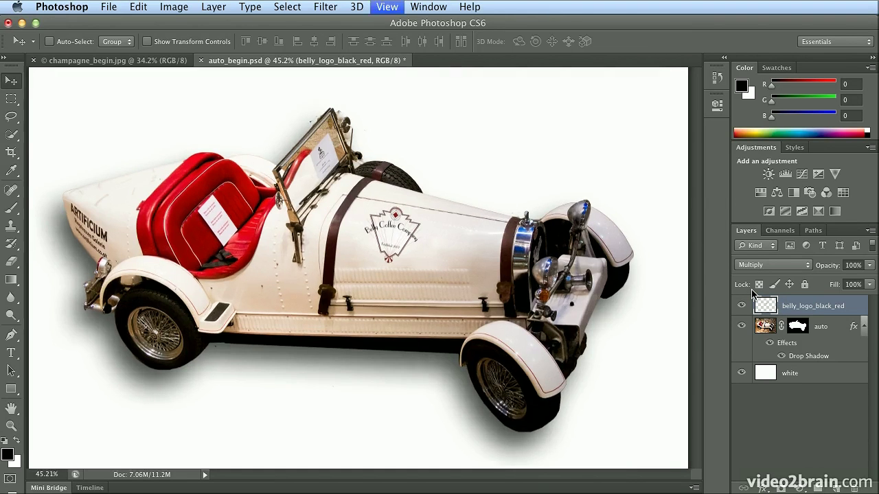
key("super+plus")
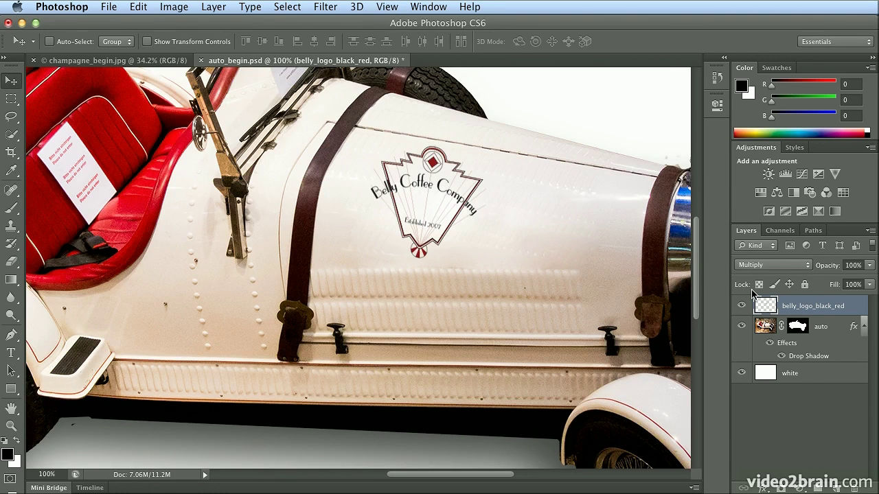
Step: Compare the logo in Normal versus Multiply, keep Multiply, then switch to champagne_begin.jpg
left_click(800, 265)
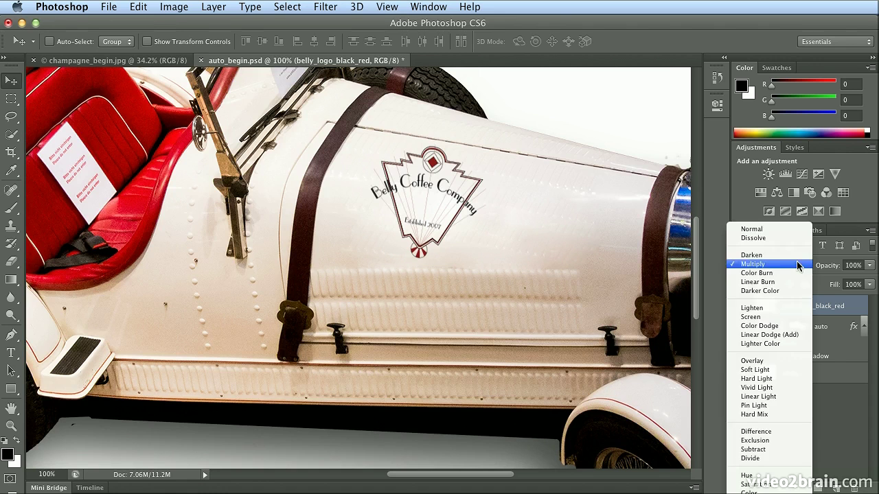
left_click(754, 232)
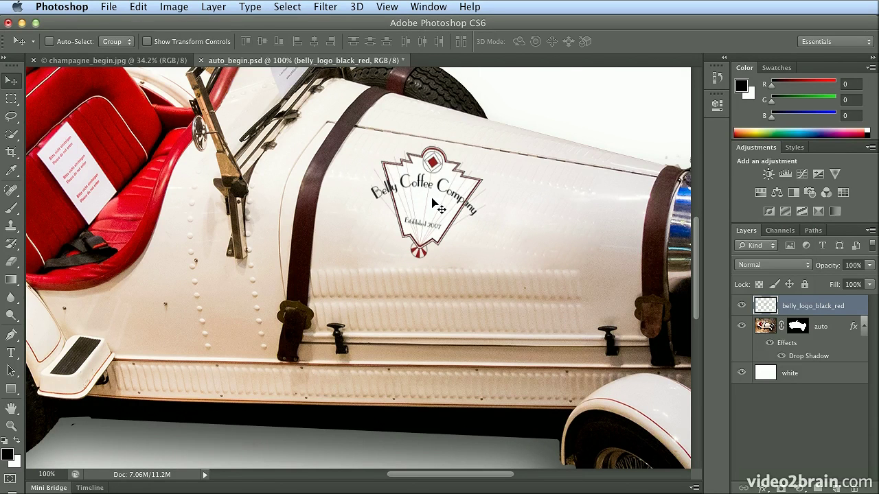
key("super+plus")
scroll(437, 204, "up", 2)
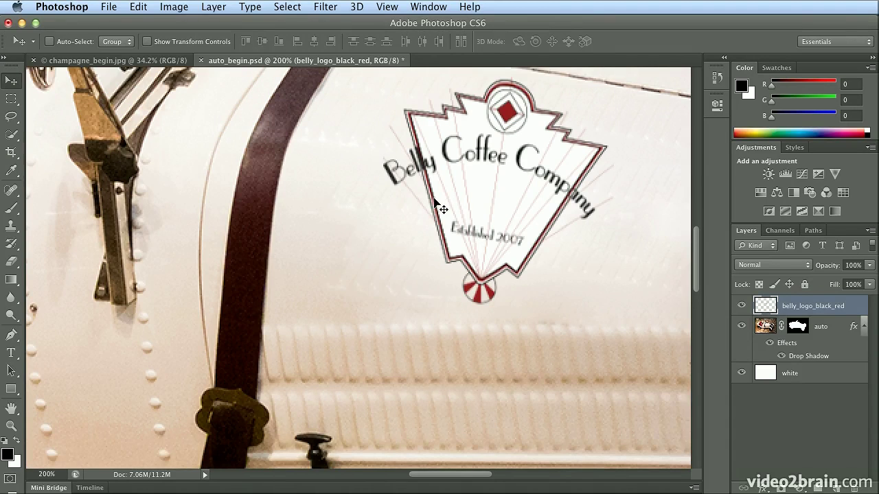
left_click(766, 265)
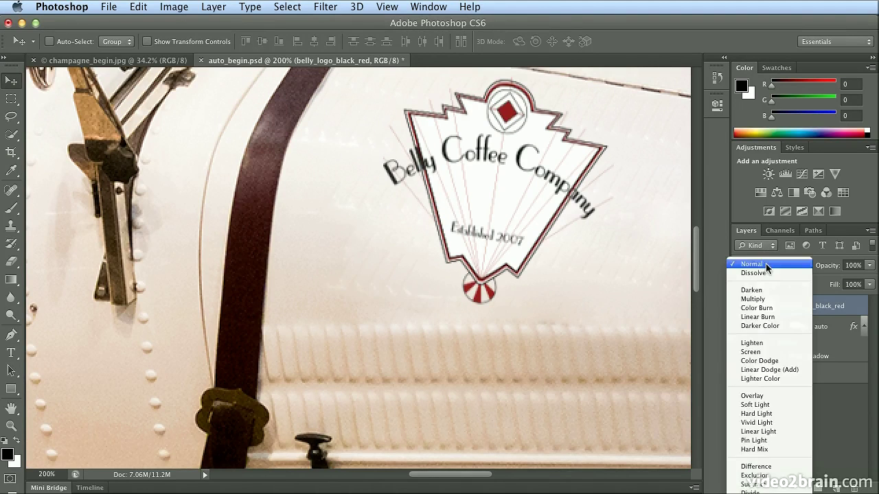
left_click(767, 300)
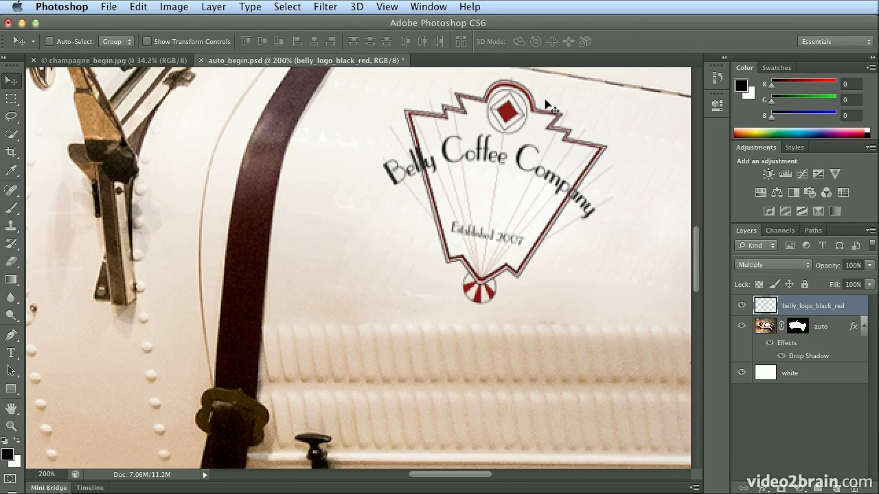
key("super+minus")
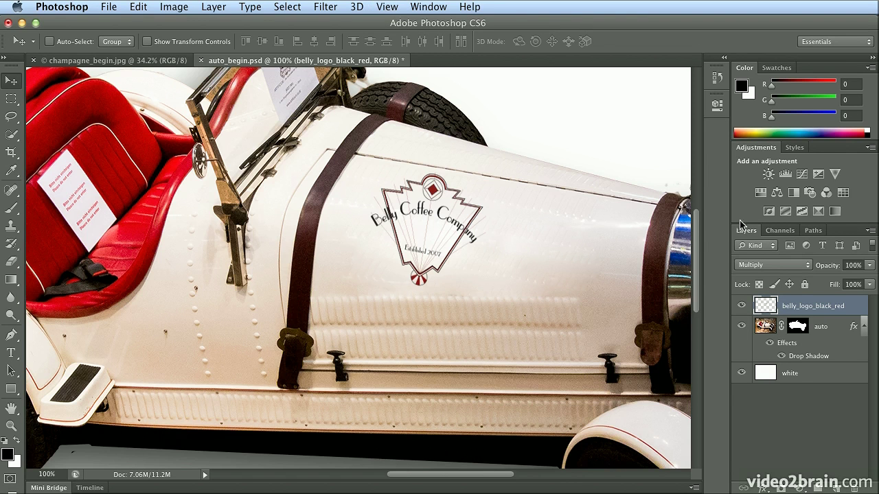
left_click(769, 267)
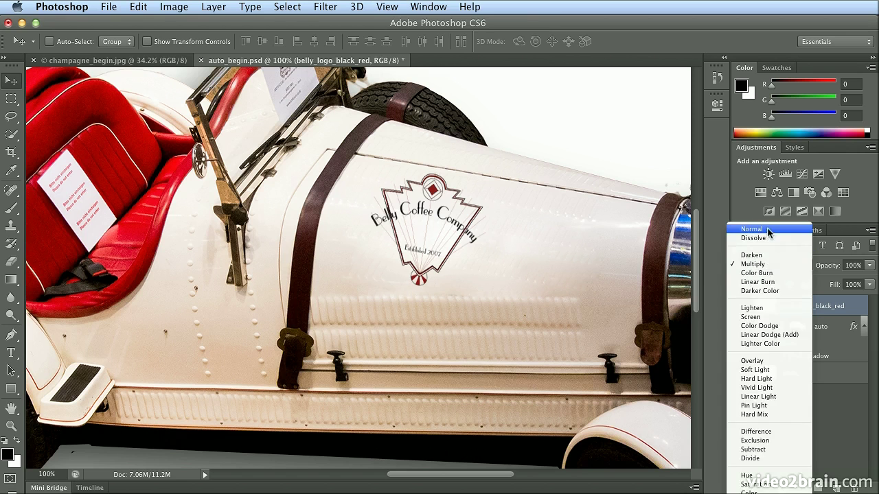
left_click(768, 231)
left_click(770, 268)
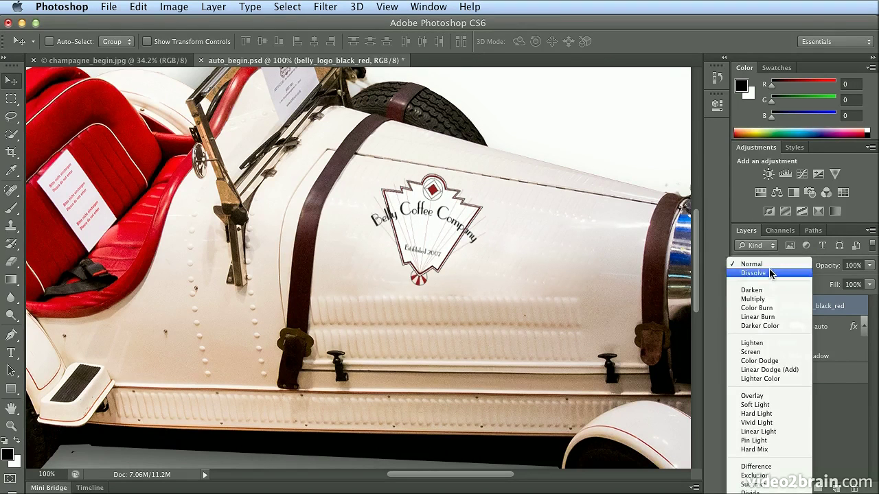
left_click(768, 300)
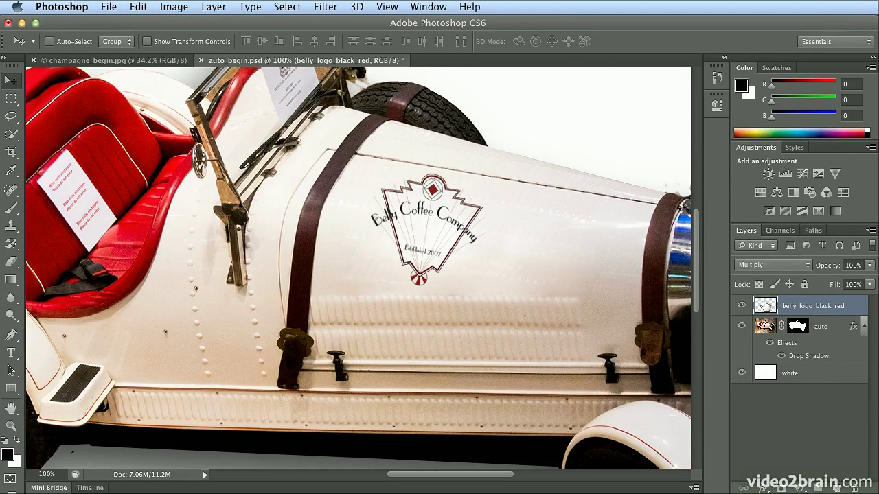
key("super+0")
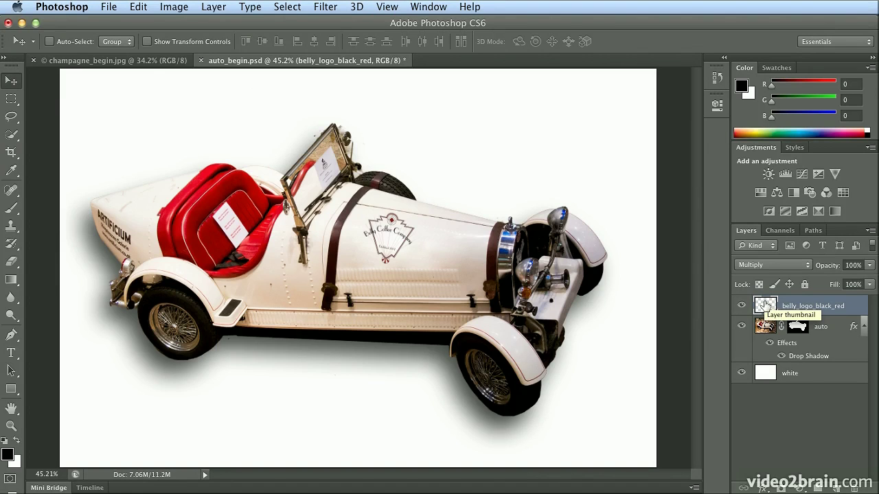
left_click(149, 62)
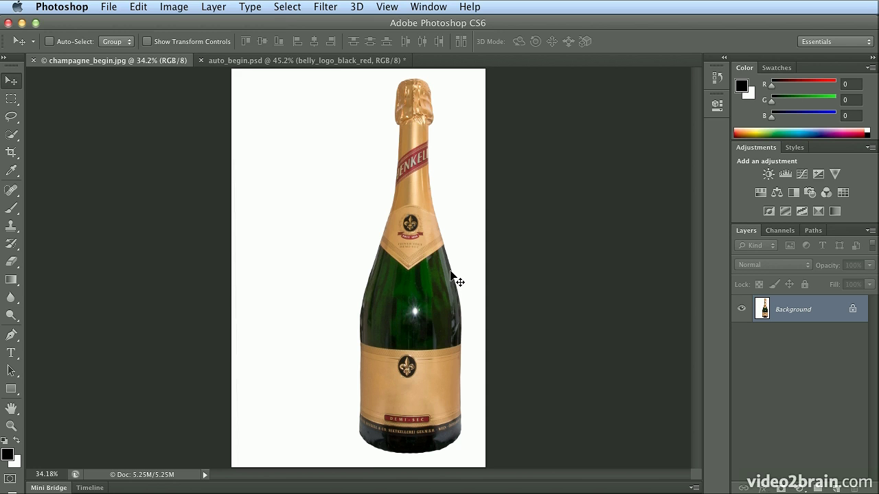
Step: Place belly_logo_black_red.ai in the champagne image, scaled to 41.05%, over the bottle's lower label
left_click(117, 6)
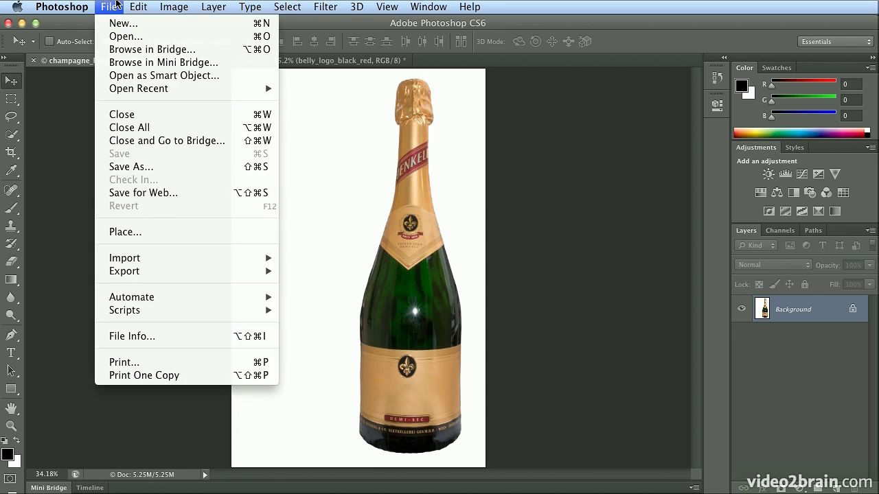
left_click(198, 233)
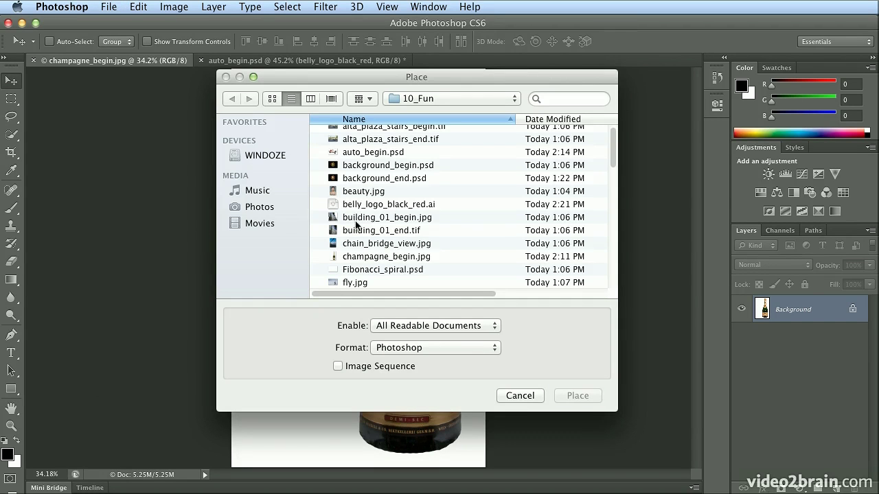
double_click(372, 204)
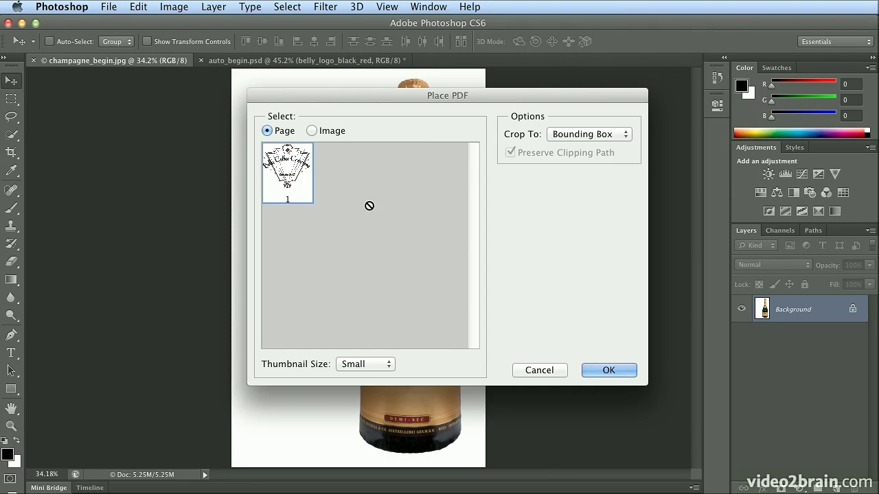
left_click(613, 370)
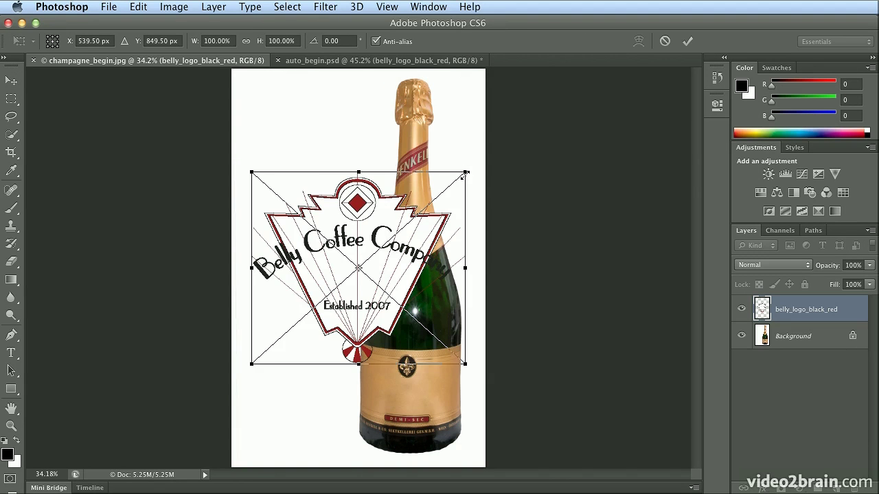
left_click_drag(464, 174, 338, 288)
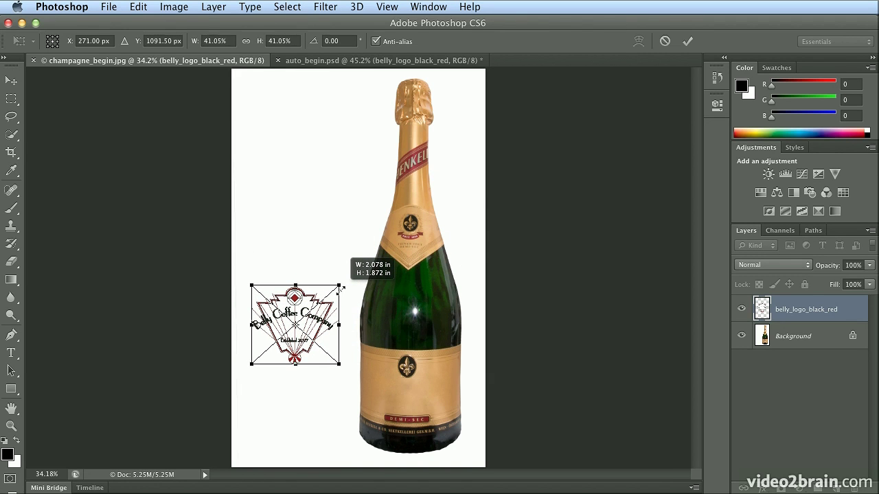
left_click_drag(322, 309, 434, 370)
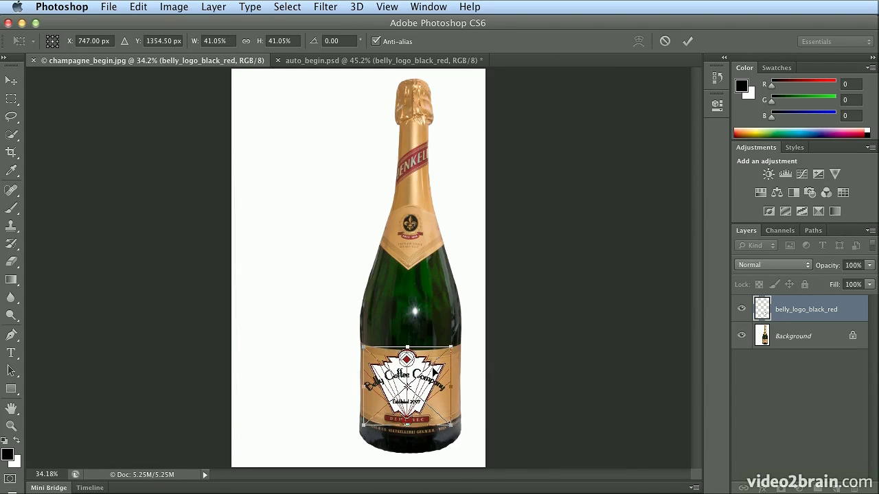
Step: Shrink the bottle logo to about 18% and centre it above the DEMI-SEC band
key("super+plus")
key("super+plus")
scroll(432, 369, "down", 3)
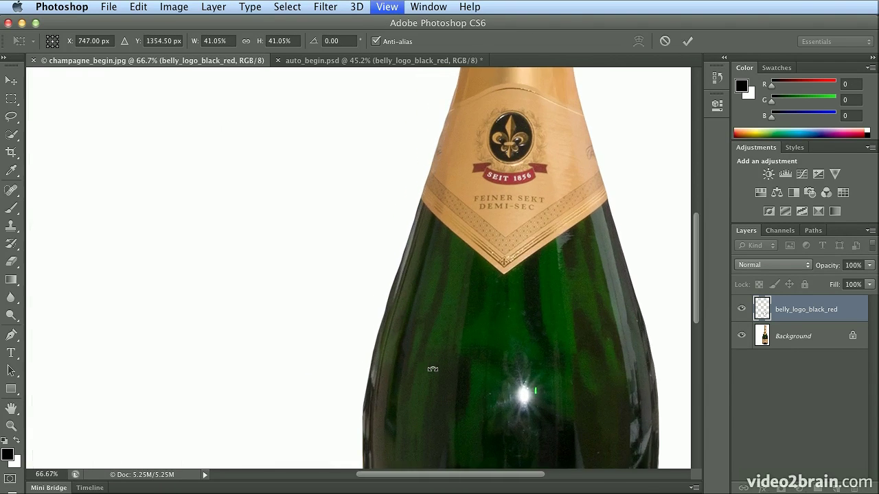
scroll(433, 370, "down", 10)
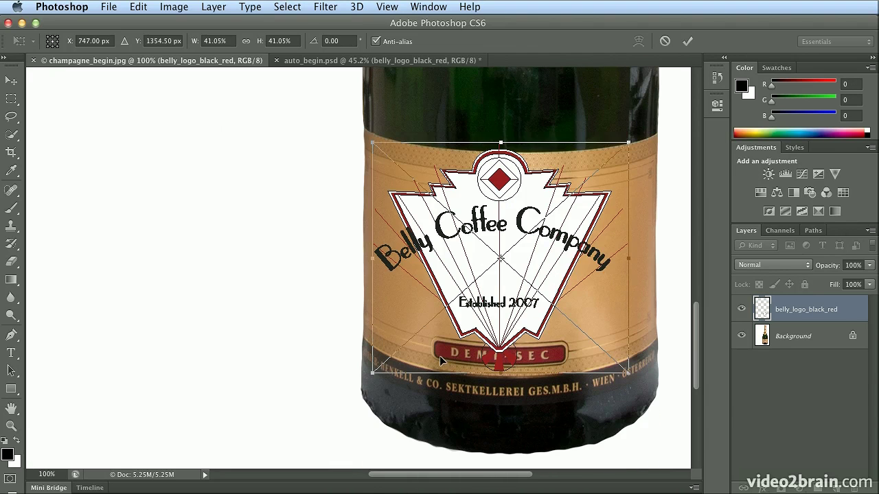
left_click_drag(629, 144, 519, 251)
left_click_drag(446, 281, 508, 259)
left_click_drag(576, 224, 556, 245)
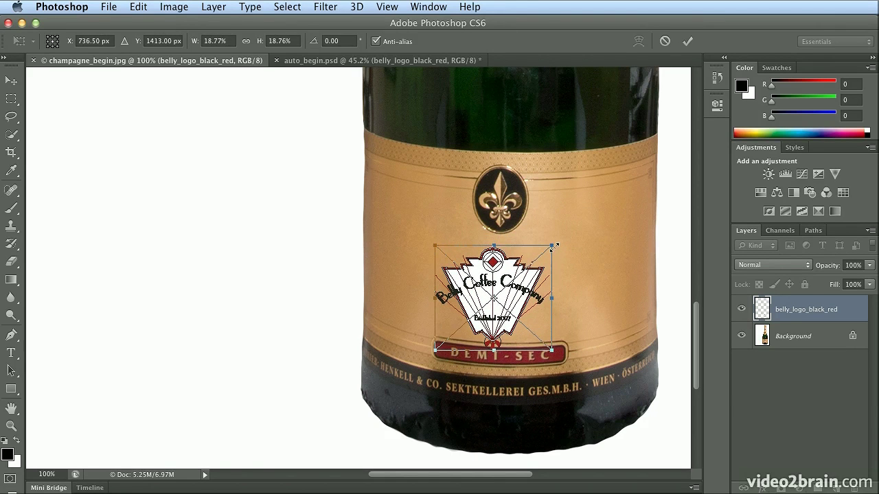
mouse_move(511, 288)
left_mouse_down()
mouse_move(511, 250)
mouse_move(518, 278)
left_mouse_up()
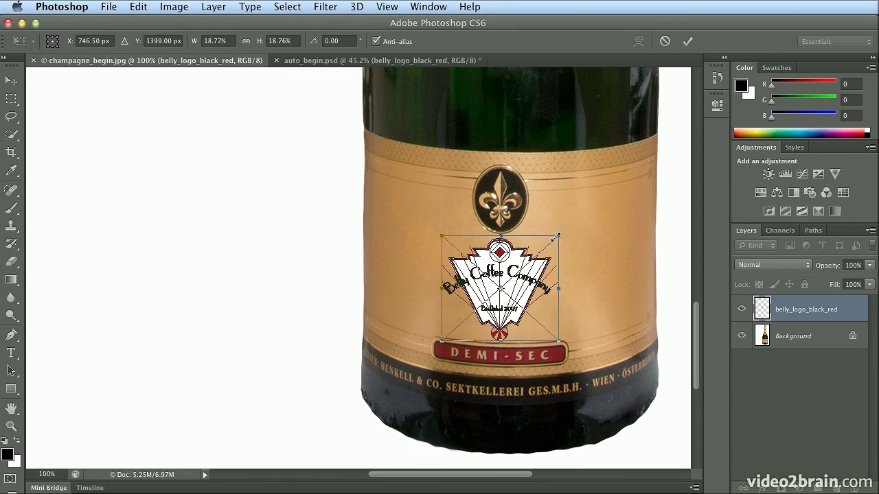
left_click_drag(556, 237, 554, 240)
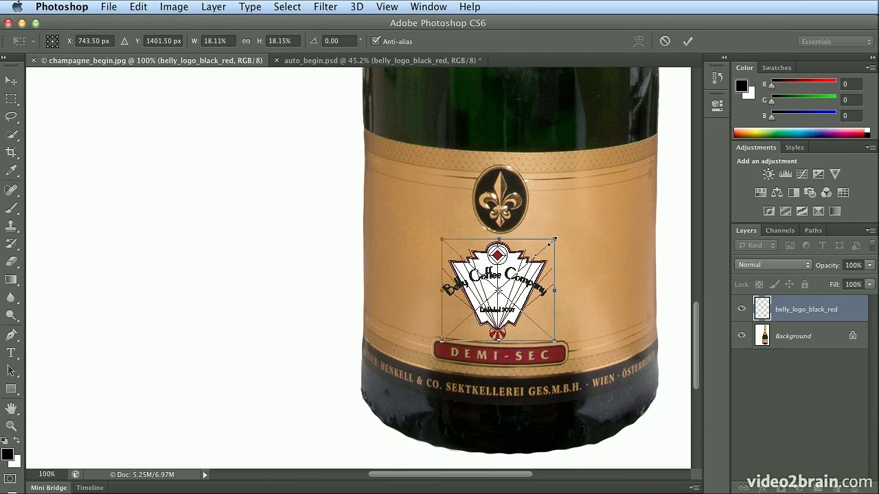
Step: Commit the logo's size, nudge it slightly right, and rasterize the smart object
key("Return")
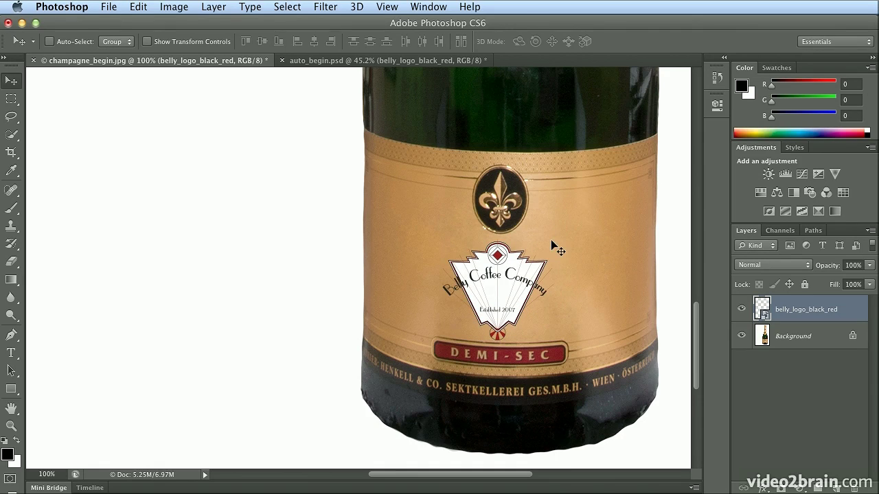
left_click_drag(517, 273, 522, 273)
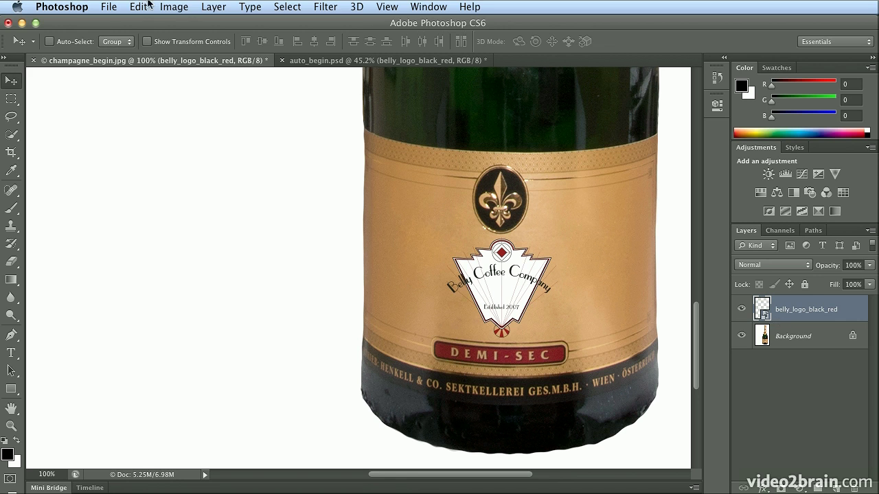
left_click(206, 7)
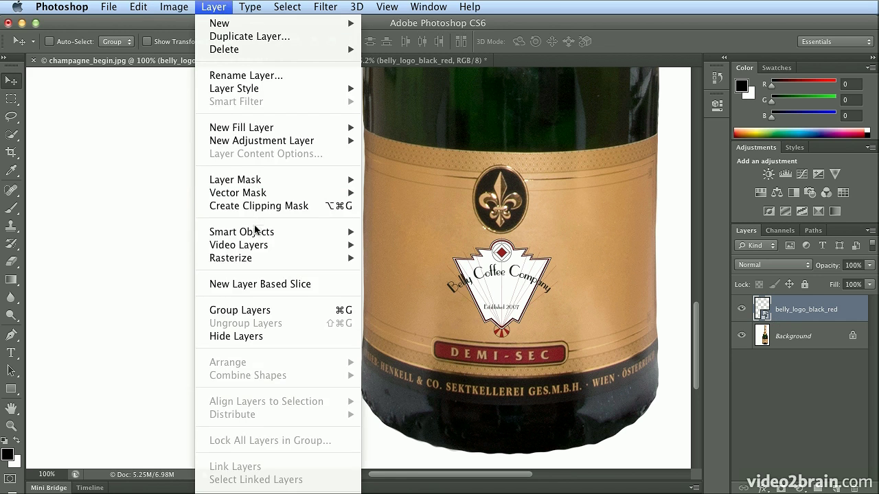
mouse_move(350, 245)
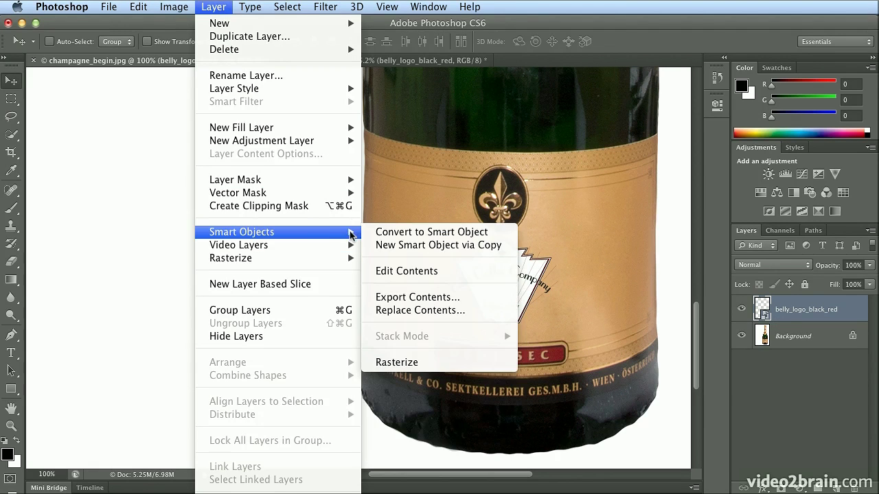
left_click(397, 362)
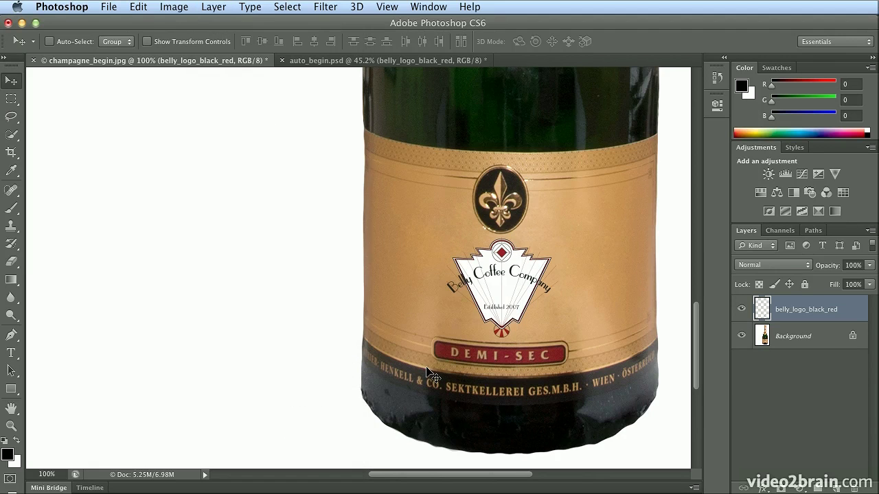
Step: Start an Edit > Transform > Warp on the bottle logo
left_click(141, 8)
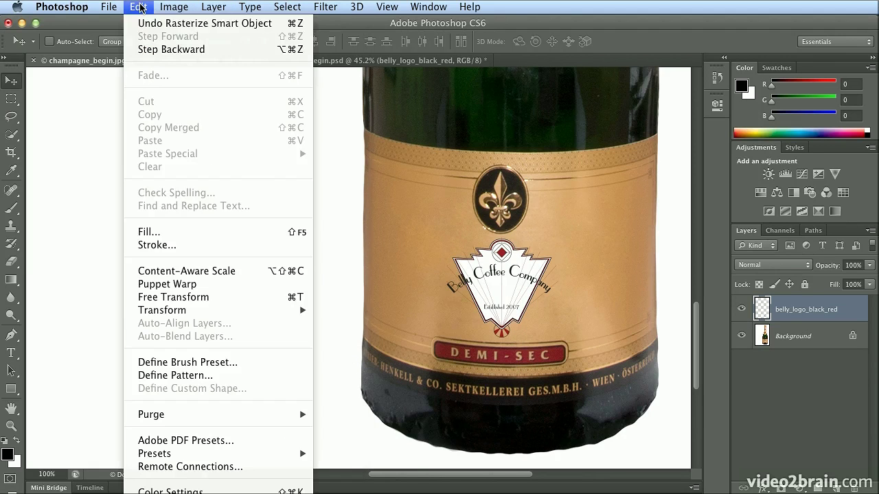
mouse_move(243, 312)
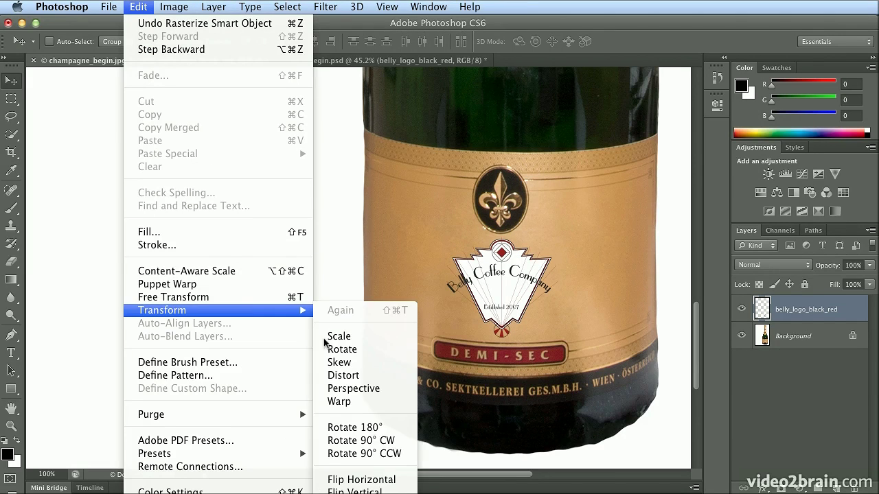
left_click(391, 405)
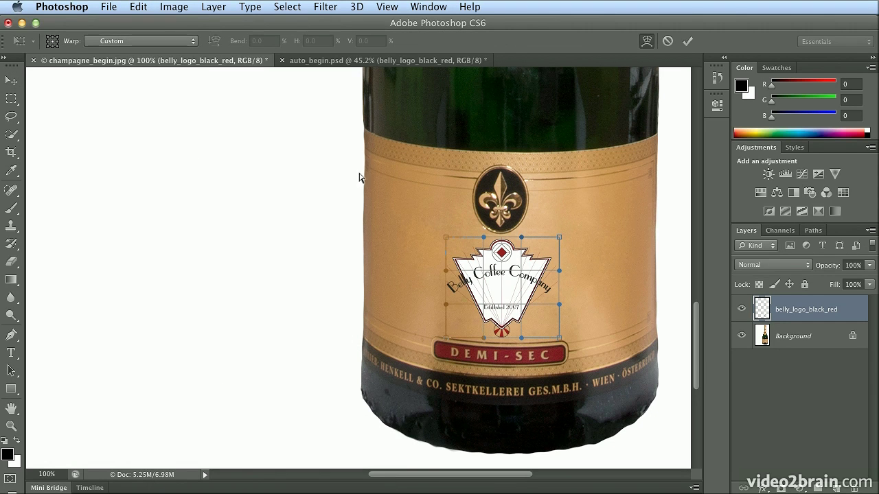
Step: Give the bottle logo an Arch warp with -12.3% bend and commit it
left_click(192, 43)
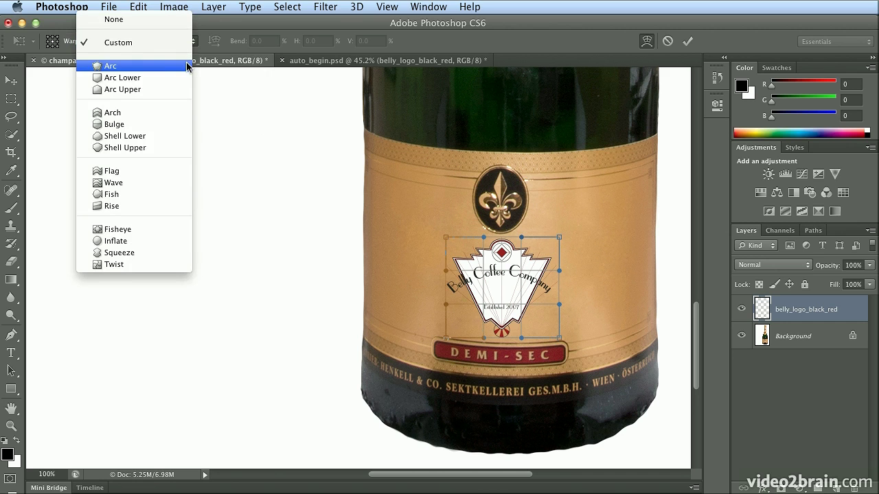
left_click(177, 118)
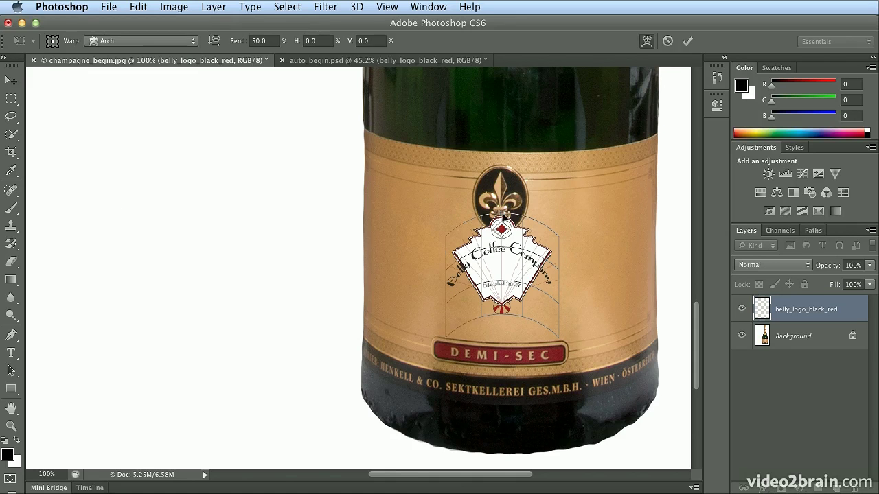
left_click_drag(503, 218, 502, 250)
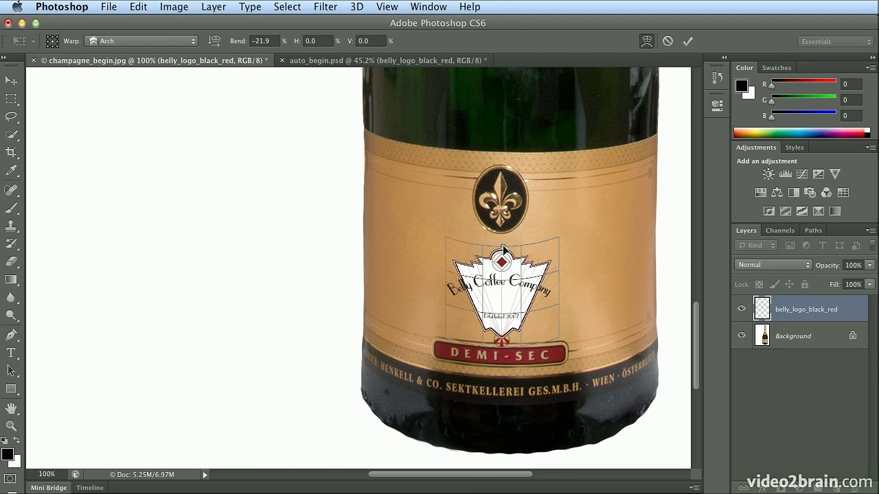
left_click_drag(503, 246, 504, 245)
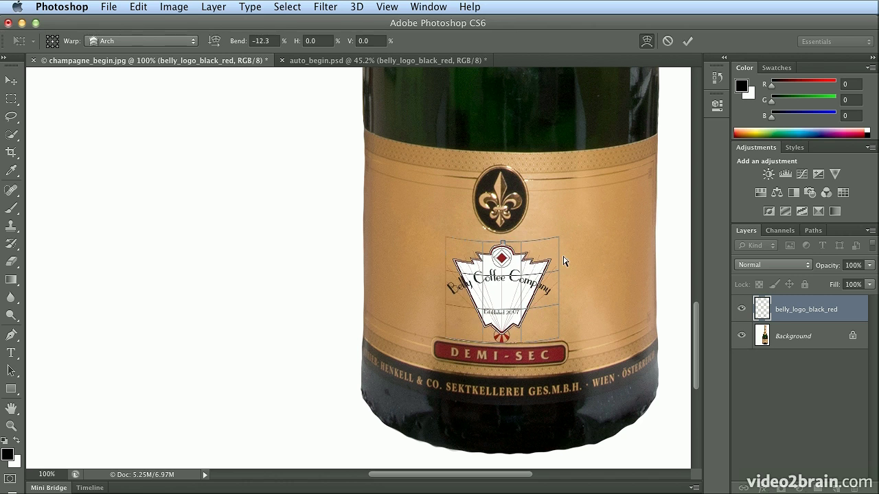
key("Return")
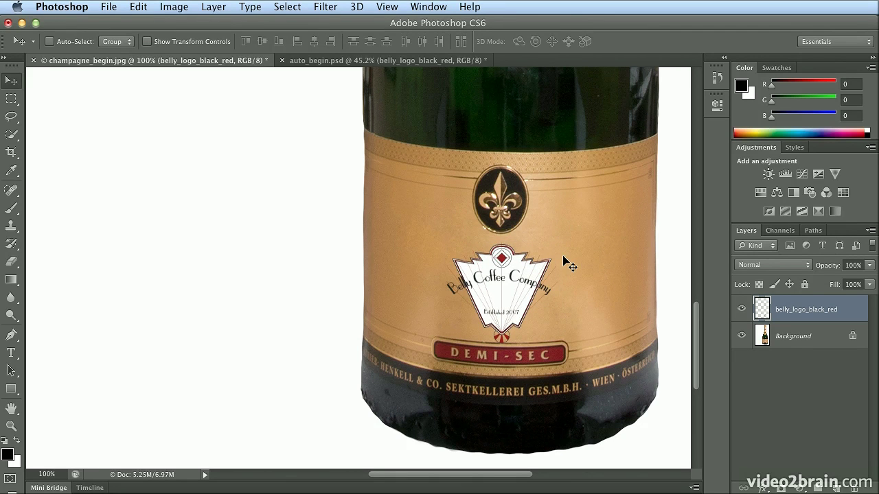
Step: Nudge the bottle logo up a few pixels and widen it to about 110%
left_click_drag(491, 313, 491, 309)
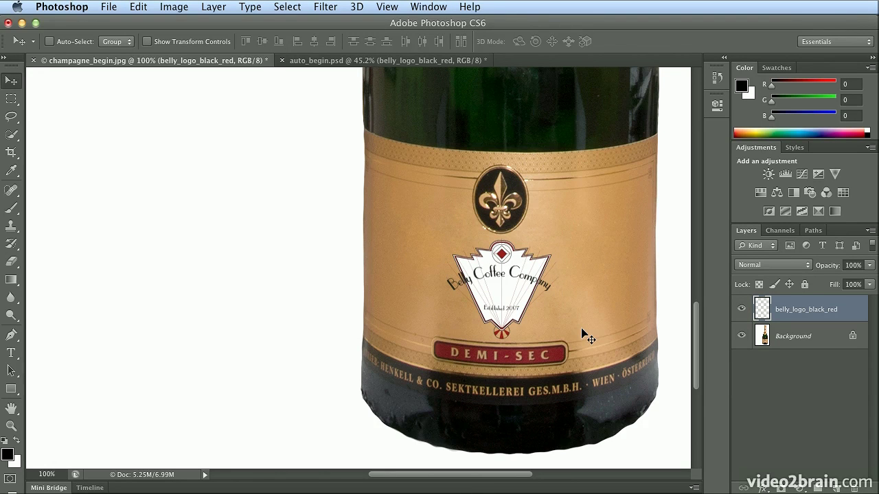
key("super+t")
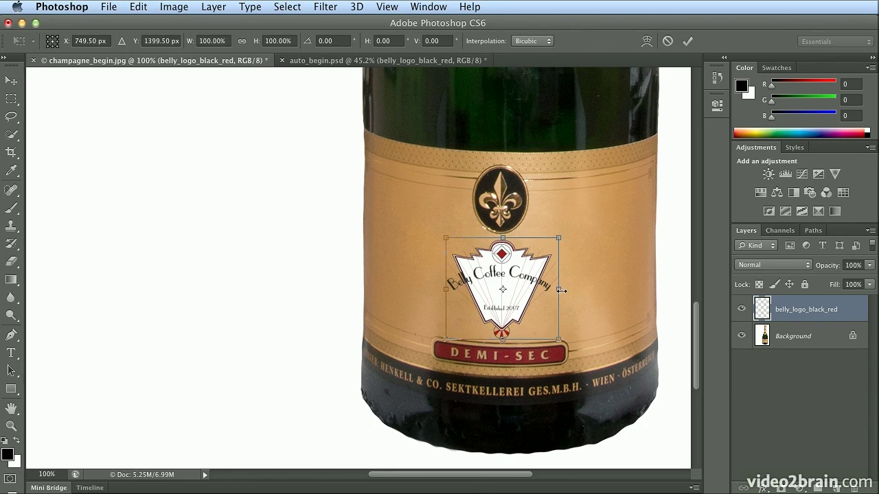
left_click_drag(559, 289, 533, 276)
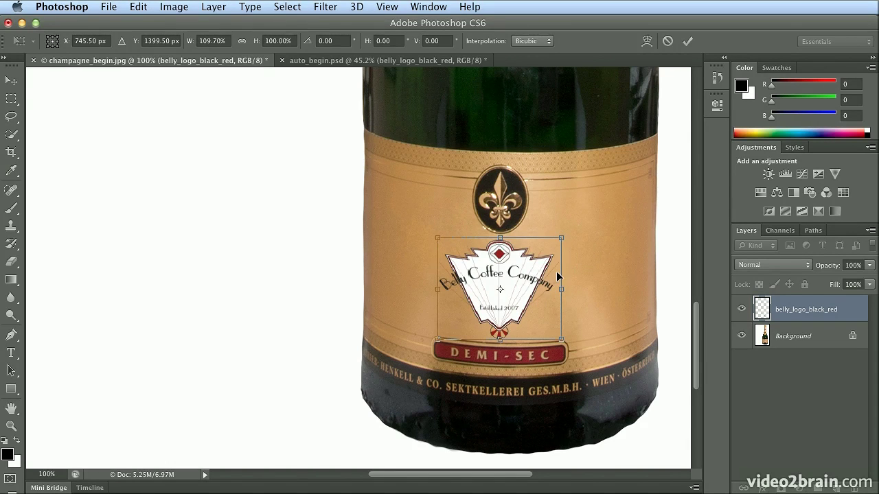
key("Return")
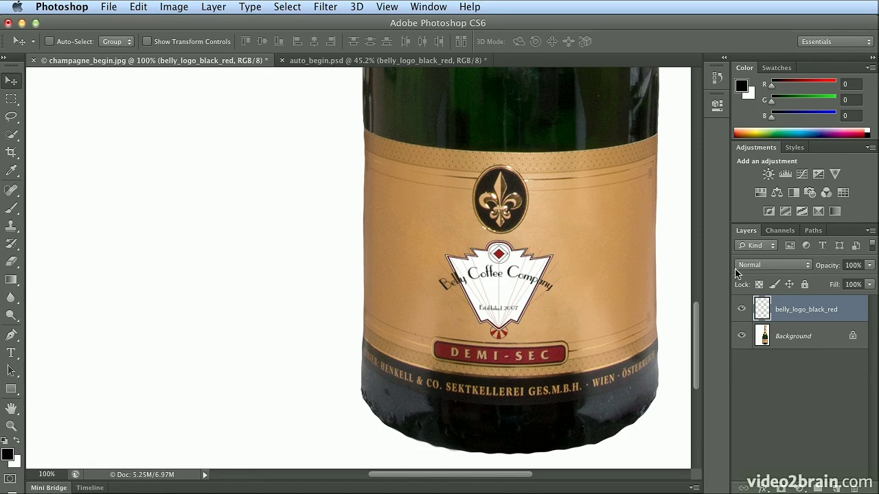
Step: Set the logo layer's blend mode to Multiply and fit the bottle image on screen
left_click(764, 266)
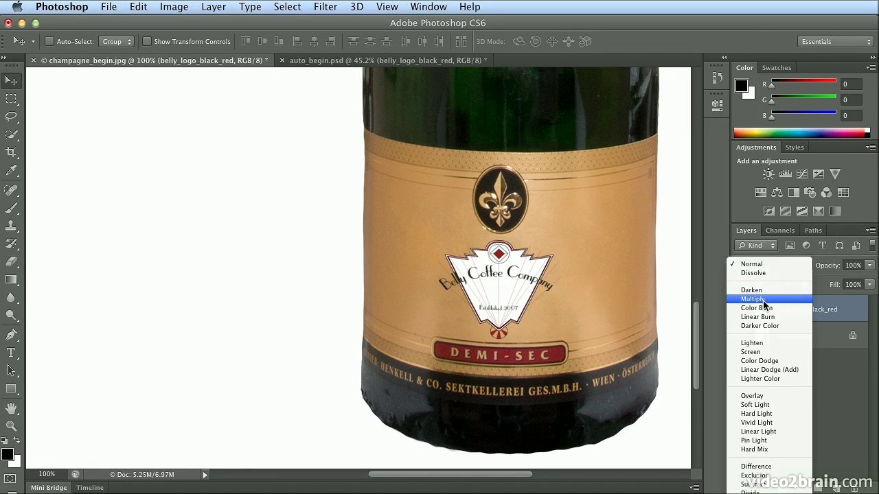
left_click(764, 300)
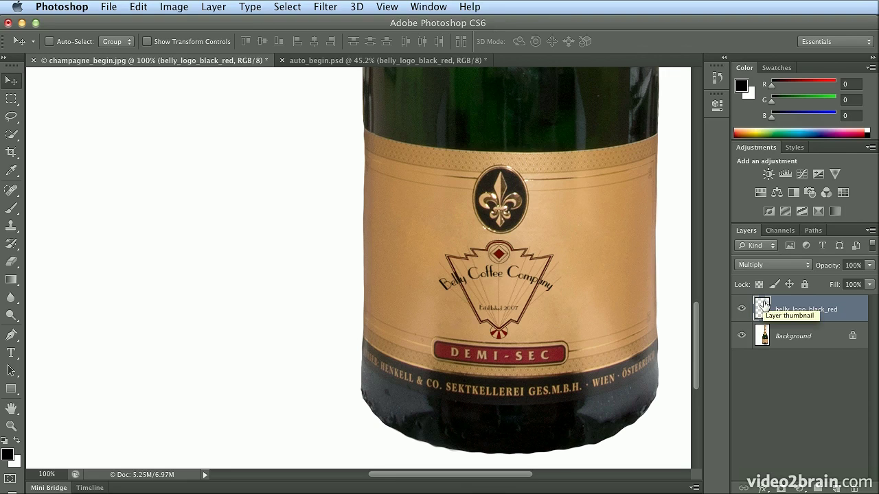
key("super+0")
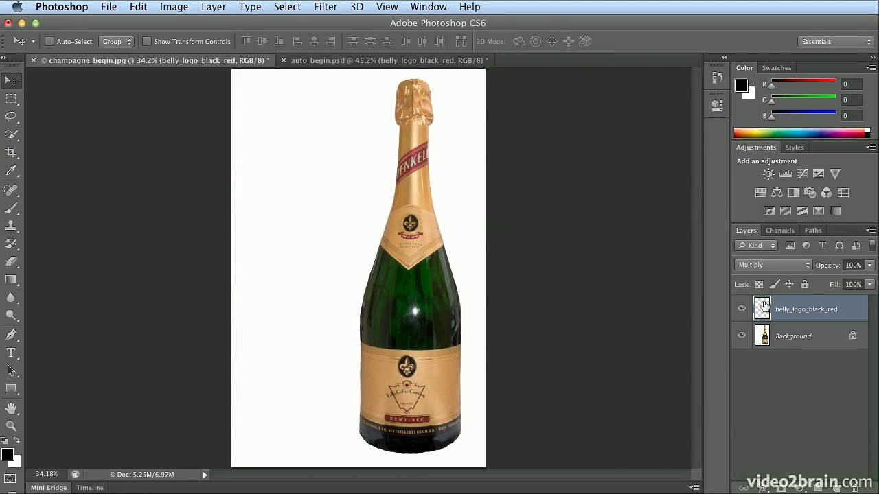
left_click(412, 61)
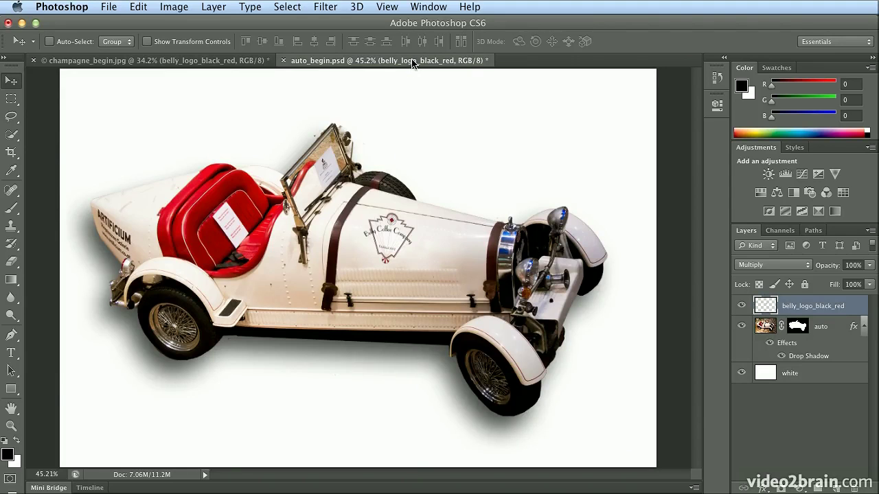
left_click(246, 61)
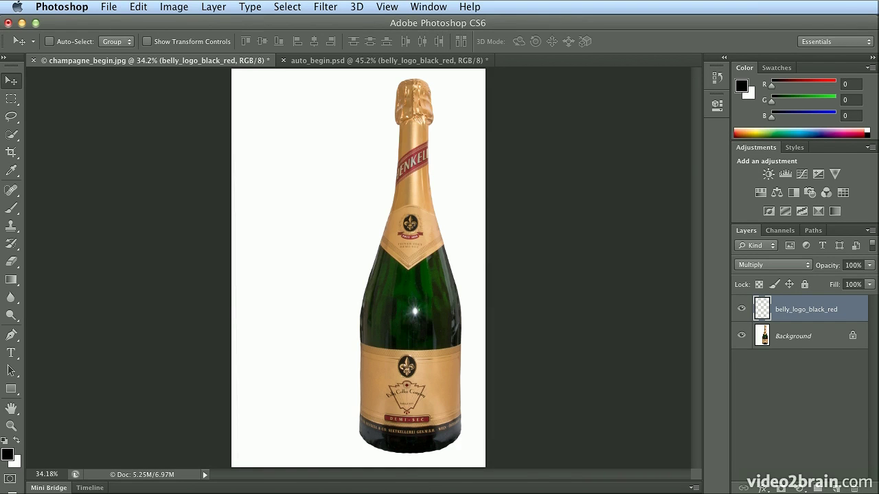
Step: Apply a Bulge warp with a slight 7.5% bend to the bottle logo
left_click(139, 6)
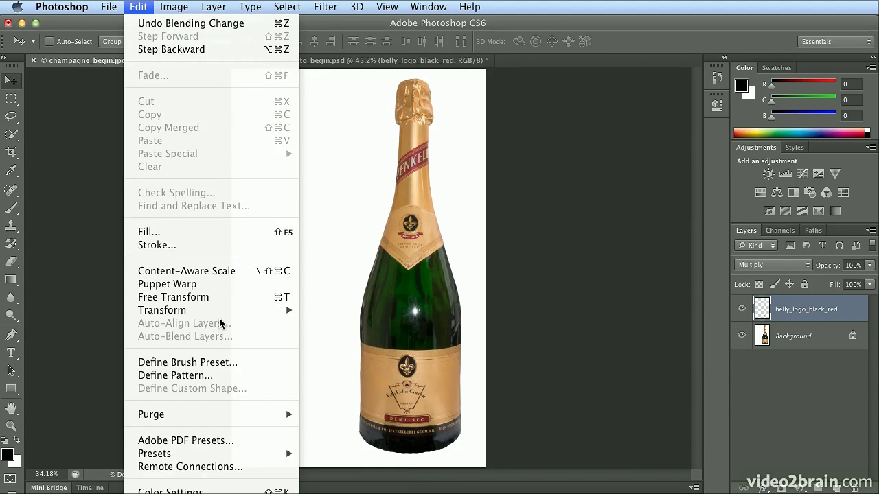
mouse_move(221, 313)
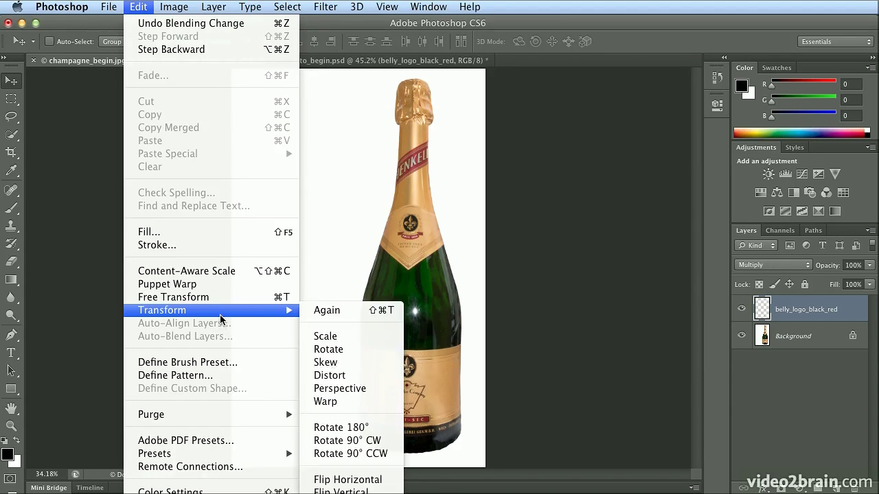
left_click(357, 402)
left_click(168, 43)
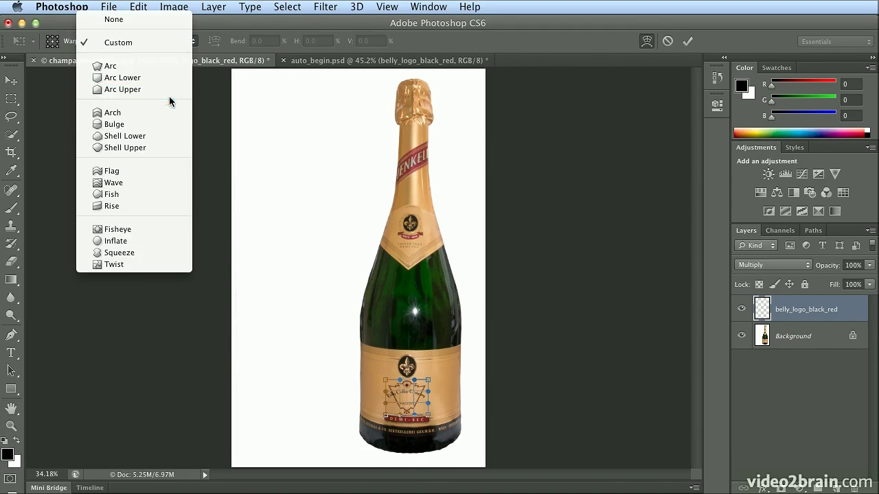
left_click(171, 125)
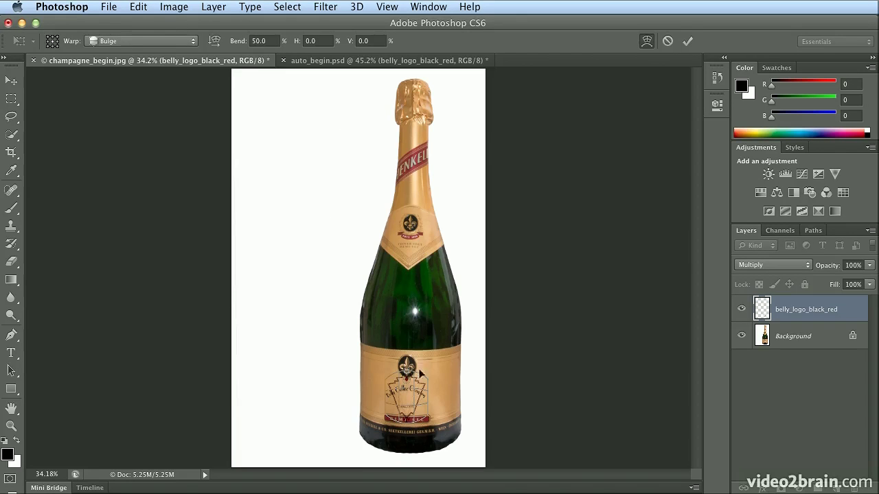
left_click_drag(406, 377, 407, 380)
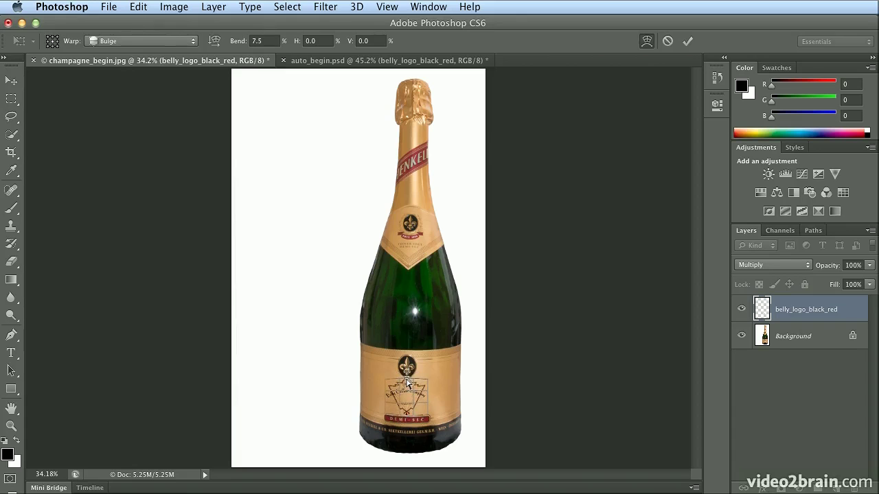
key("Return")
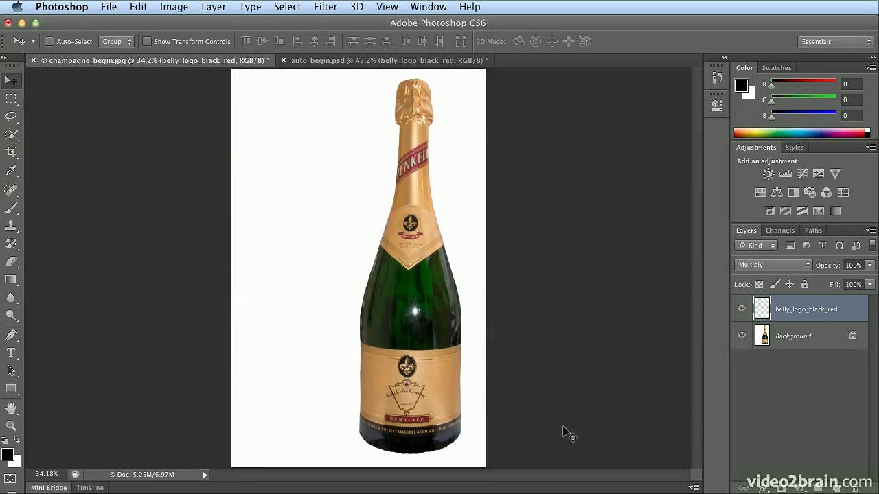
Step: Rotate the bottle logo about 2.44° clockwise and commit it, then press undo once
key("ctrl+t")
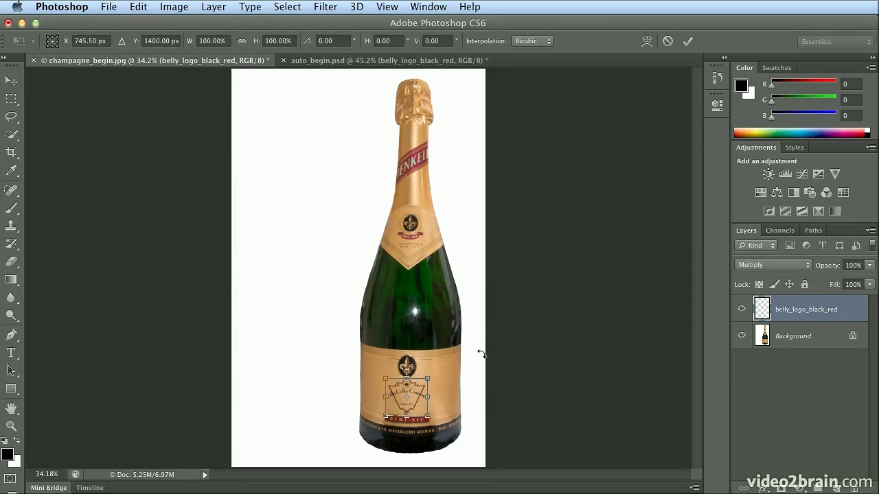
left_click_drag(481, 353, 482, 355)
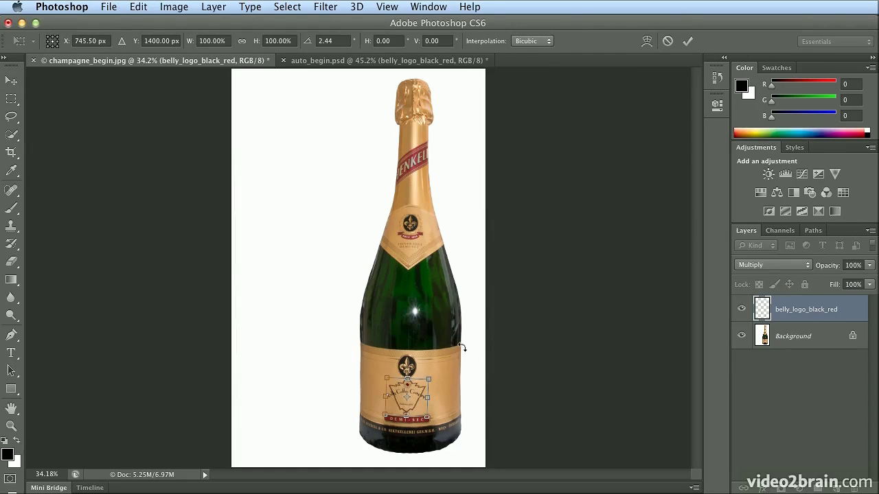
key("Return")
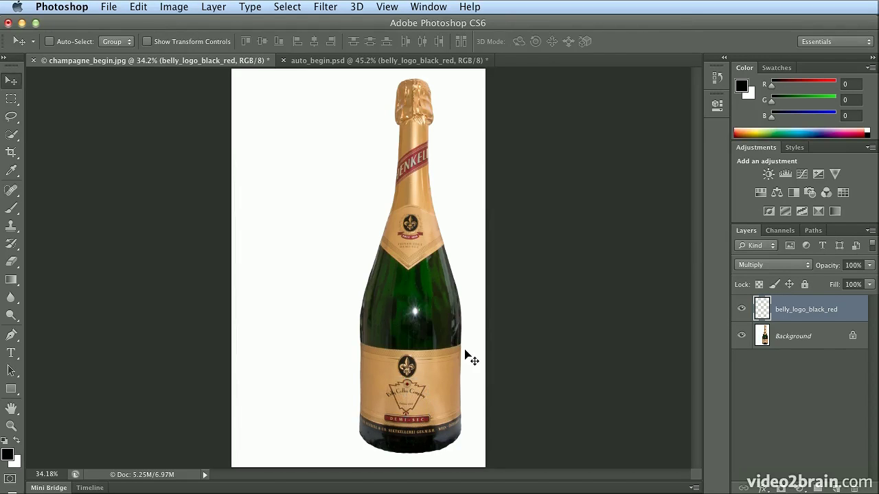
key("ctrl+z")
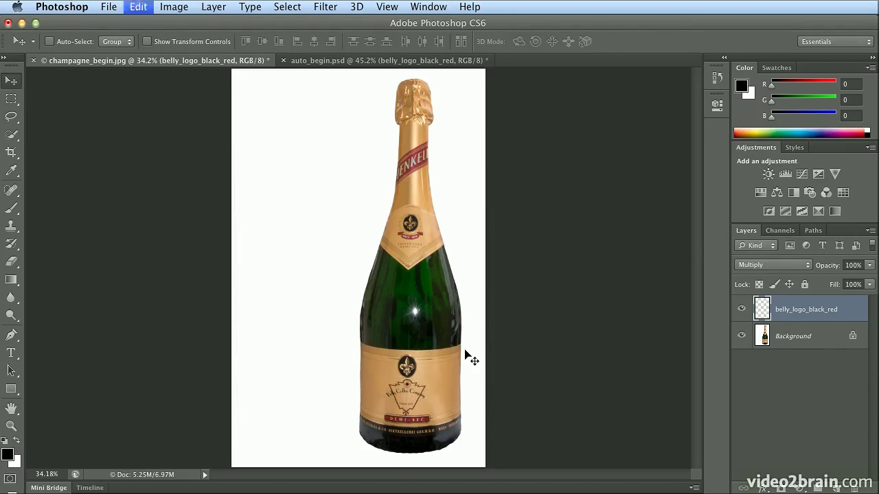